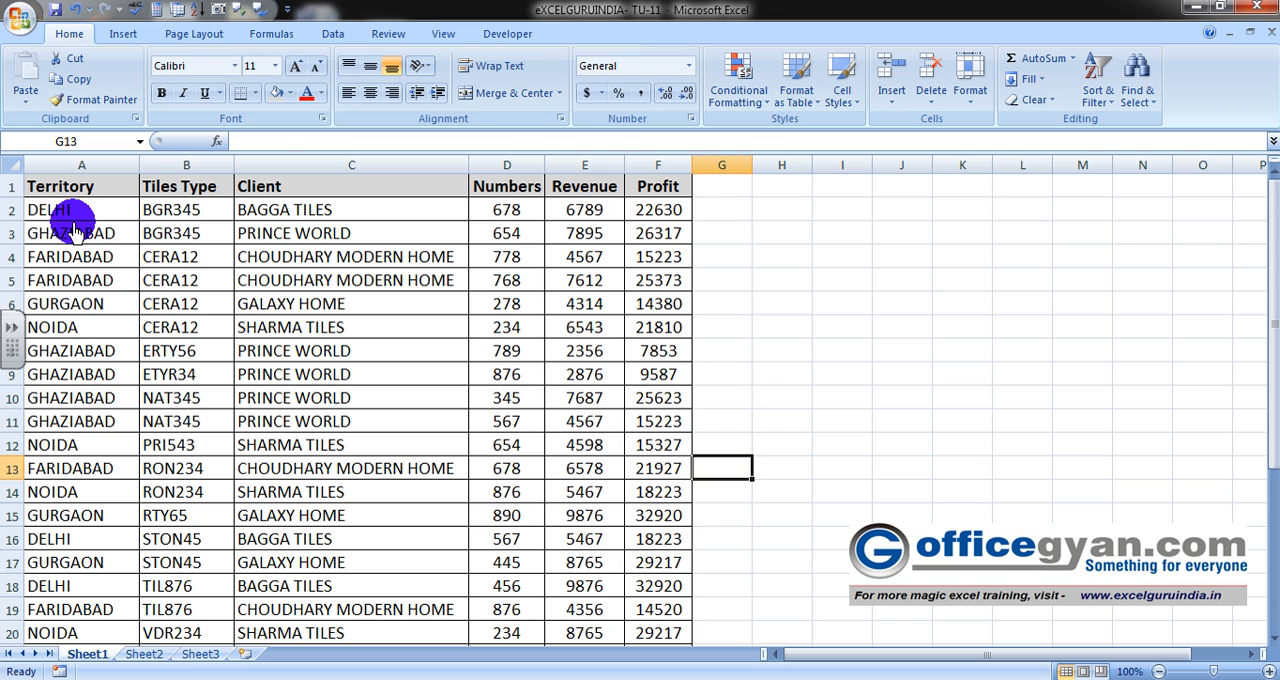
- Examine the table's column headings from Territory through Profit
key("Left")
key("Home")
key("Up")
key("Up")
key("Up")
key("Up")
key("Up")
key("Up")
key("Up")
key("Up")
key("Up")
key("ctrl+Up")
key("Down")
key("Right")
key("ctrl+Right")
key("Left")
key("Left")
key("Left")
key("Left")
key("Left")
key("Up")
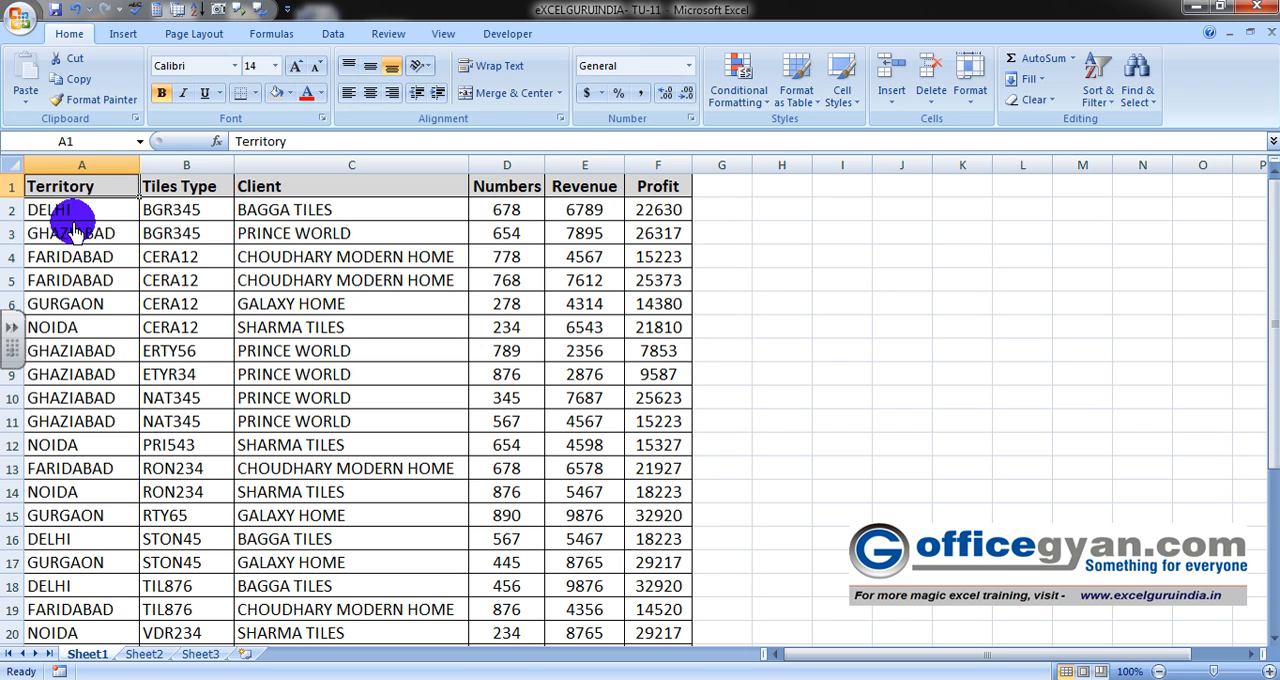
key("Right")
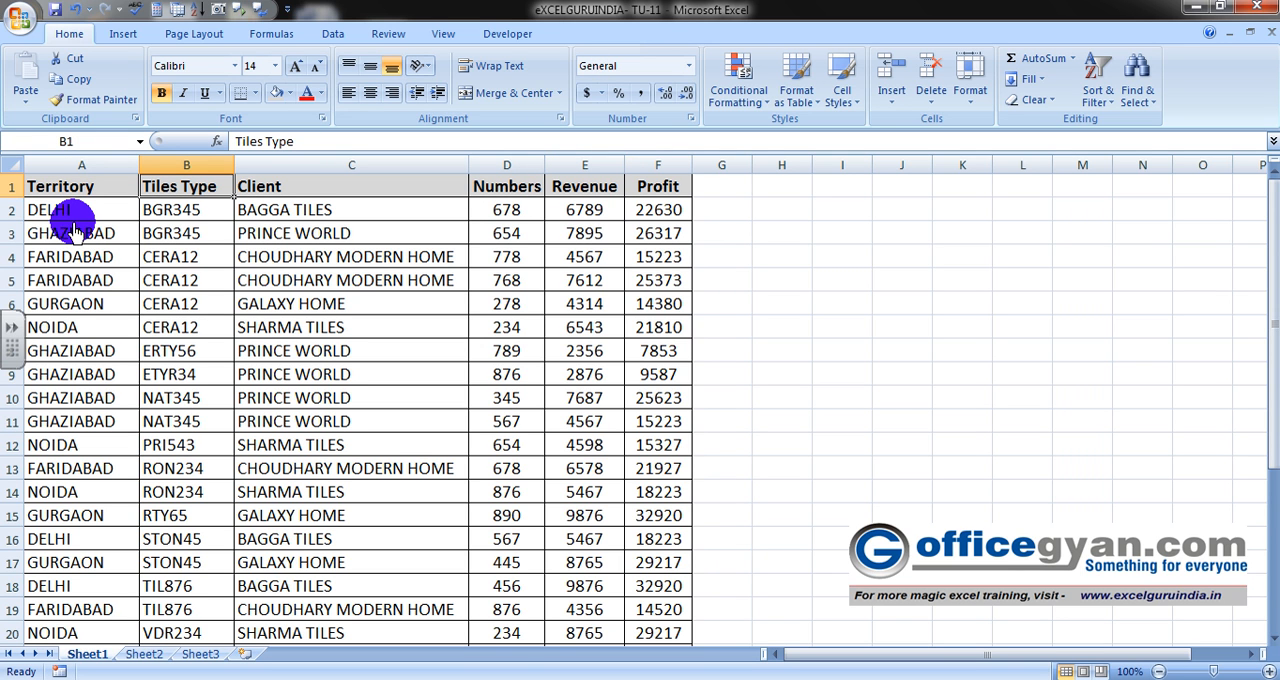
key("Right")
key("Down")
key("Down")
key("Down")
key("Down")
key("Down")
key("Up")
key("Up")
key("Up")
key("Up")
key("Up")
key("Right")
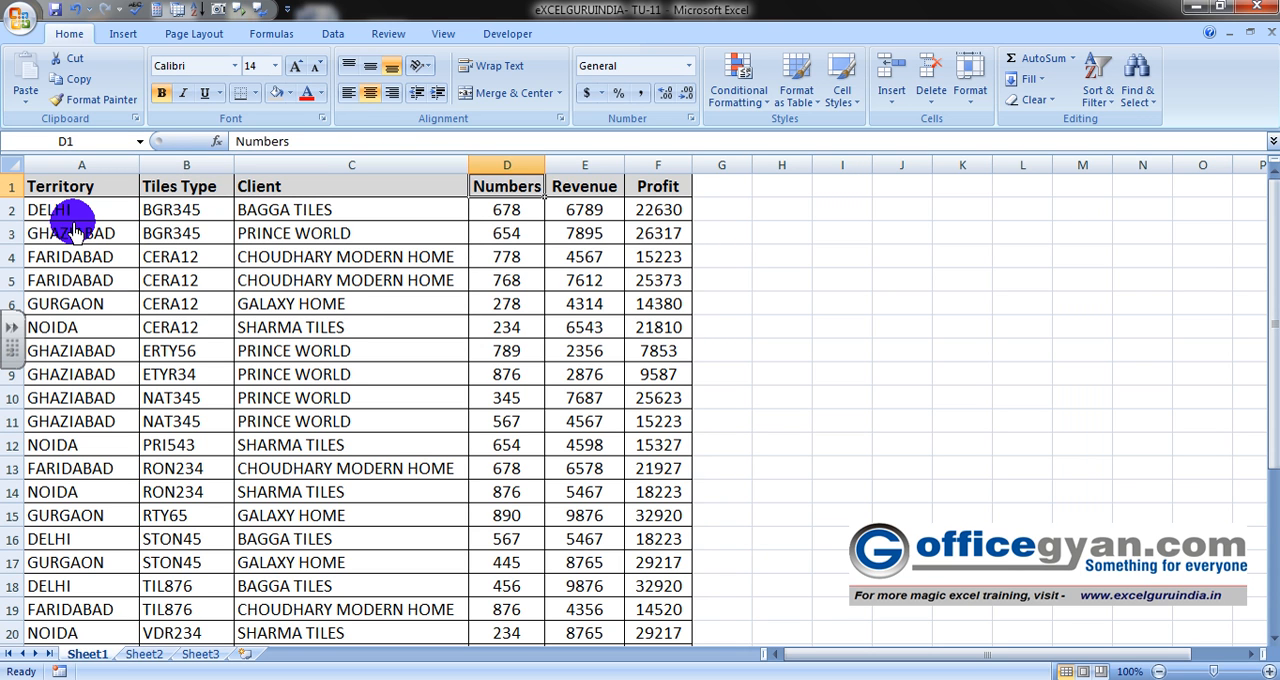
key("Right")
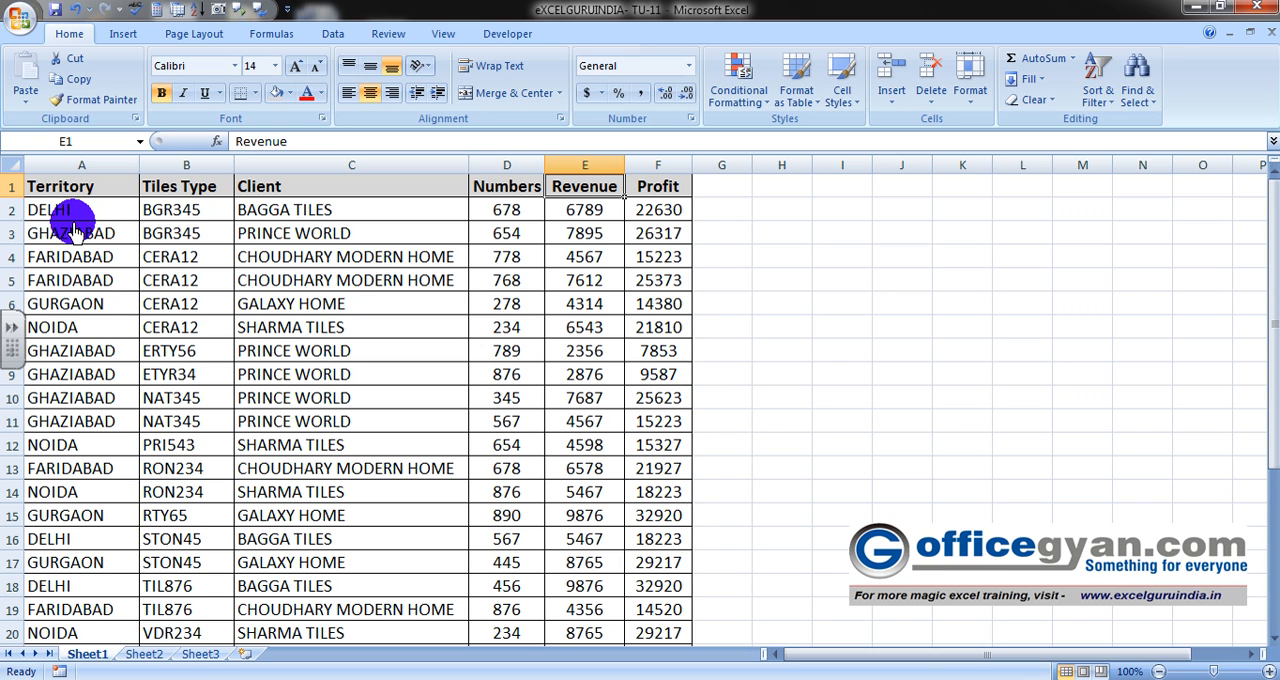
key("Right")
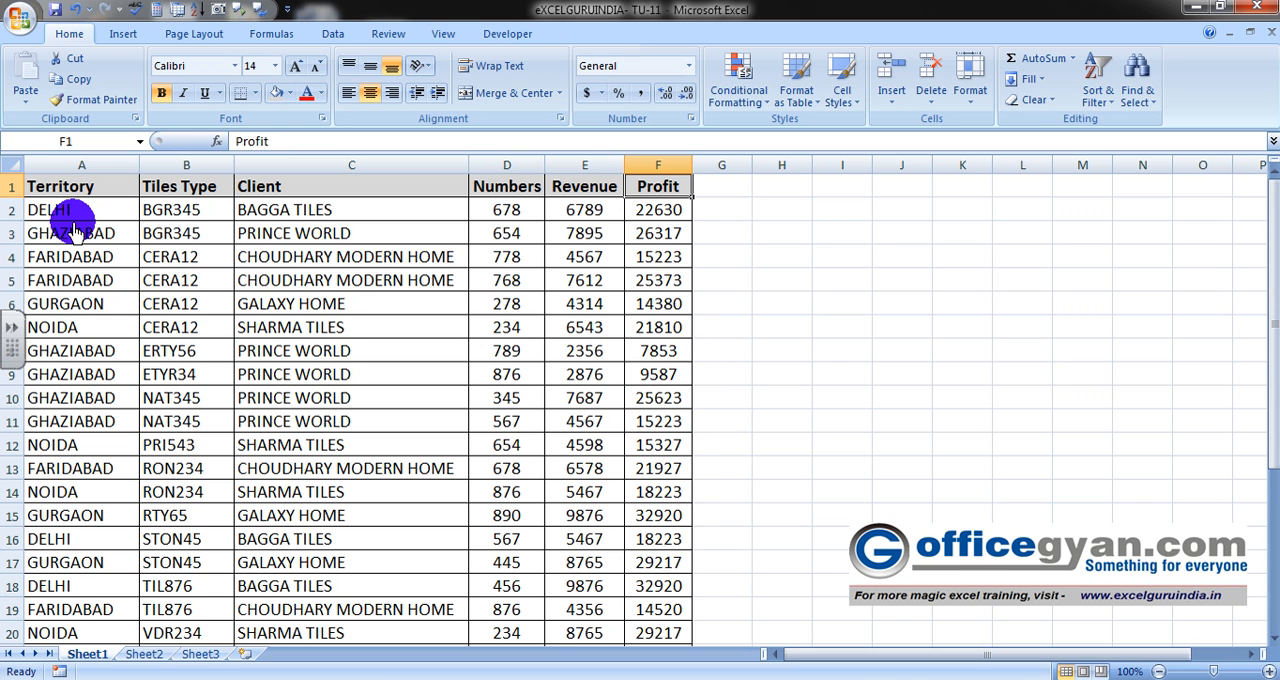
key("Left")
key("Left")
key("Left")
key("Left")
key("Left")
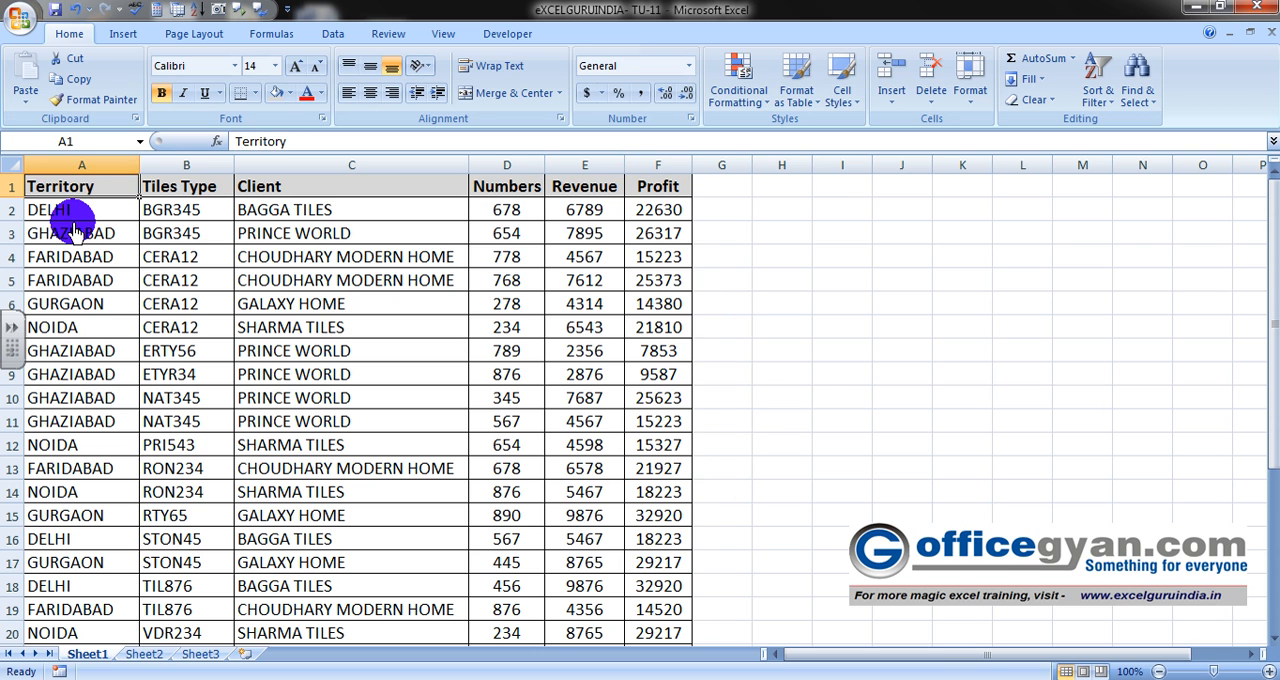
- Look through the Territory entries down to the end of the data and return to the header row
key("Down")
key("Down")
key("Down")
key("Down")
key("Down")
key("Down")
key("Down")
key("Down")
key("Down")
key("Down")
key("Down")
key("Down")
key("Down")
key("Down")
key("Down")
key("Down")
key("Down")
key("Down")
key("Down")
key("Down")
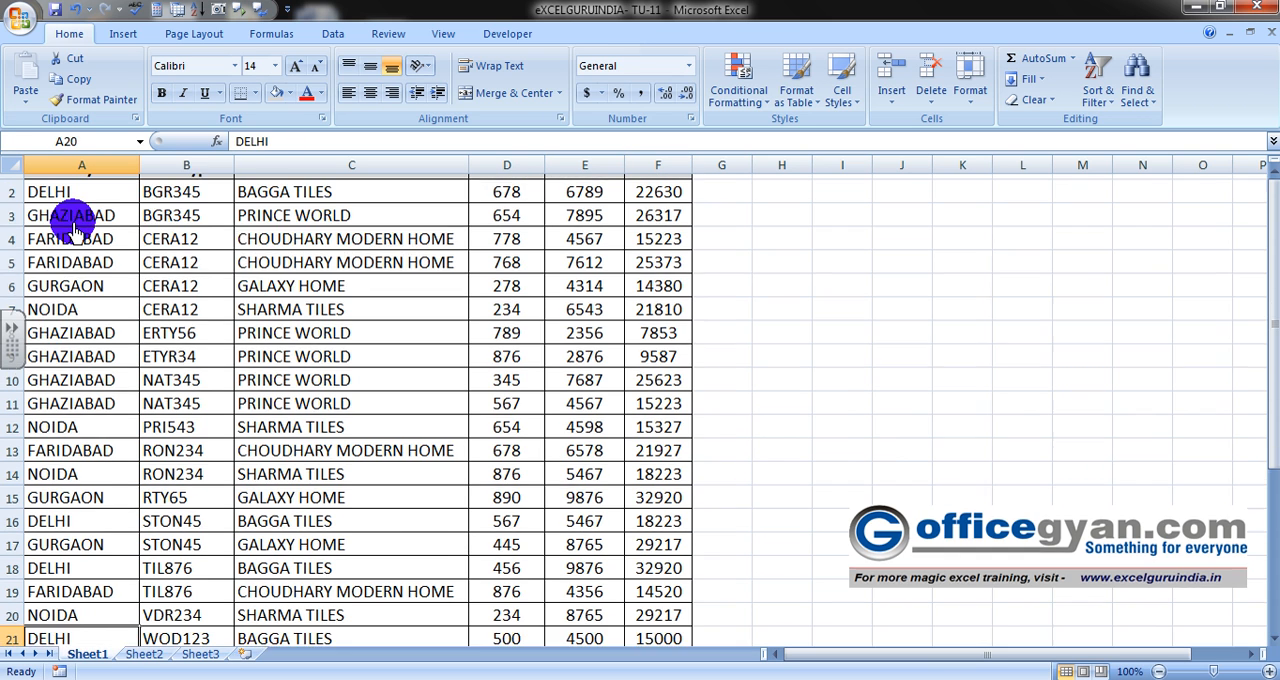
key("Down")
key("Down")
key("Down")
key("Down")
key("Down")
key("Up")
key("Up")
key("Up")
key("Up")
key("Up")
key("Up")
key("Up")
key("Up")
key("Up")
key("Up")
key("Up")
key("Up")
key("Up")
key("Up")
key("Up")
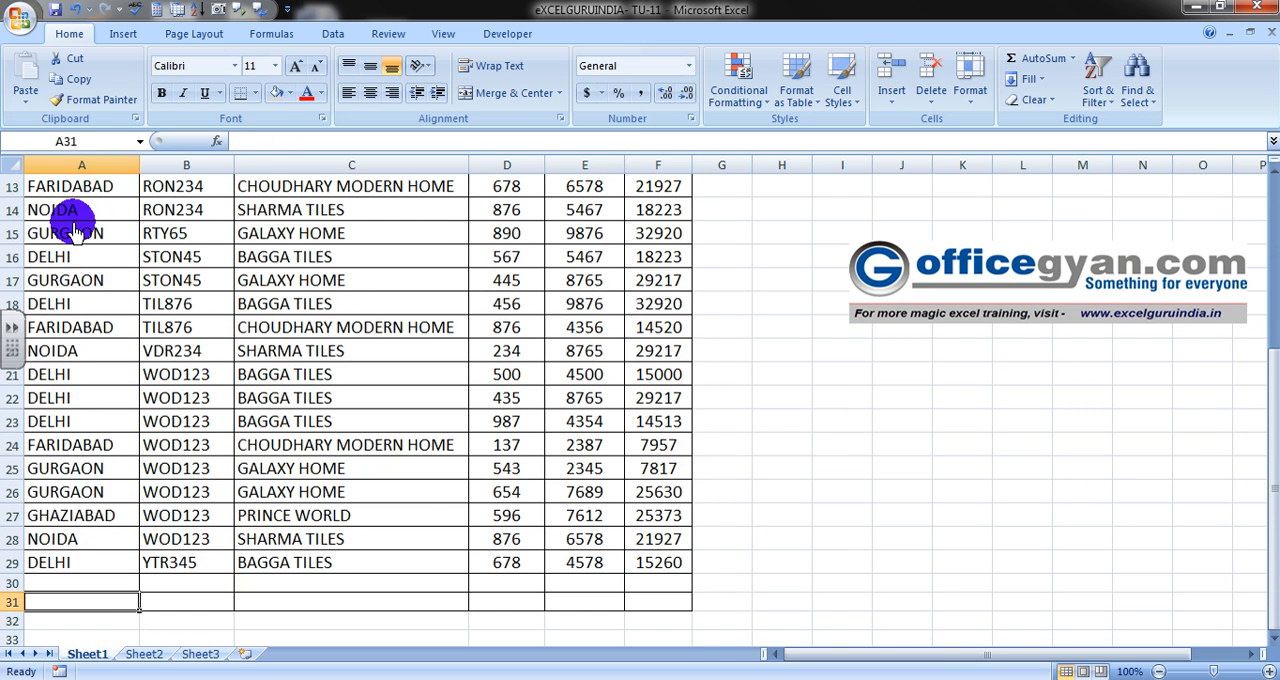
key("ctrl+Home")
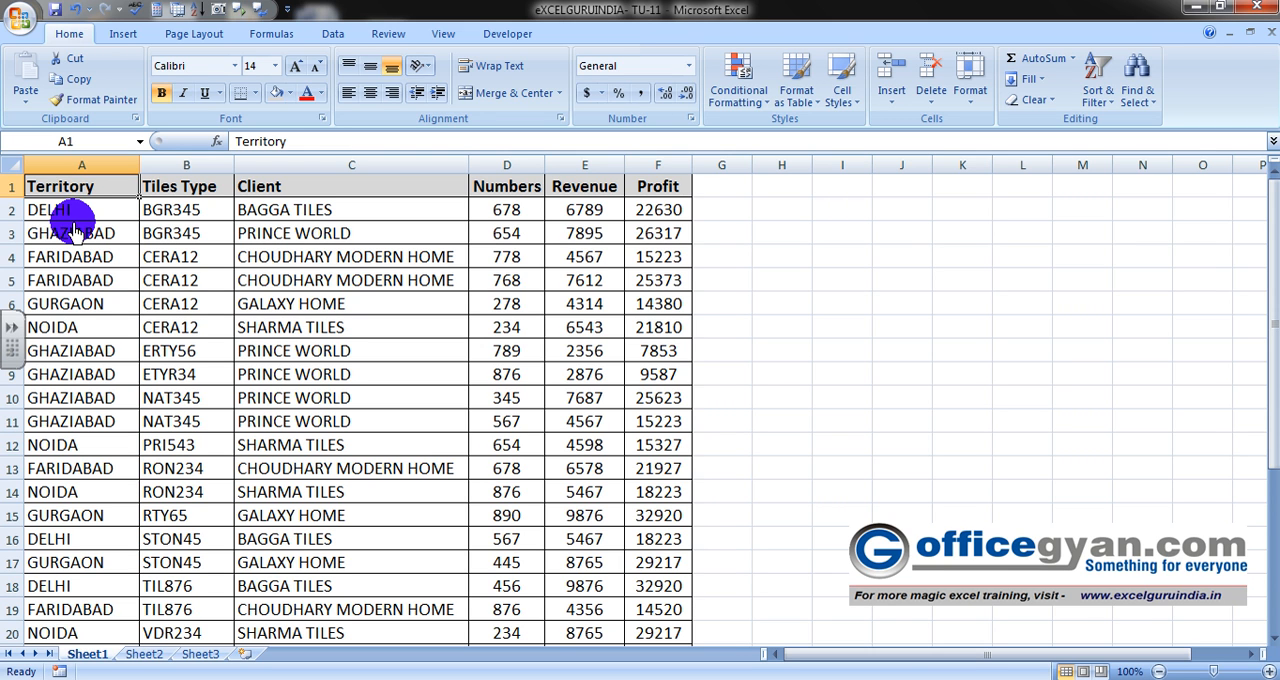
key("Down")
key("Down")
key("Down")
key("Down")
key("Down")
key("Down")
key("Down")
key("Down")
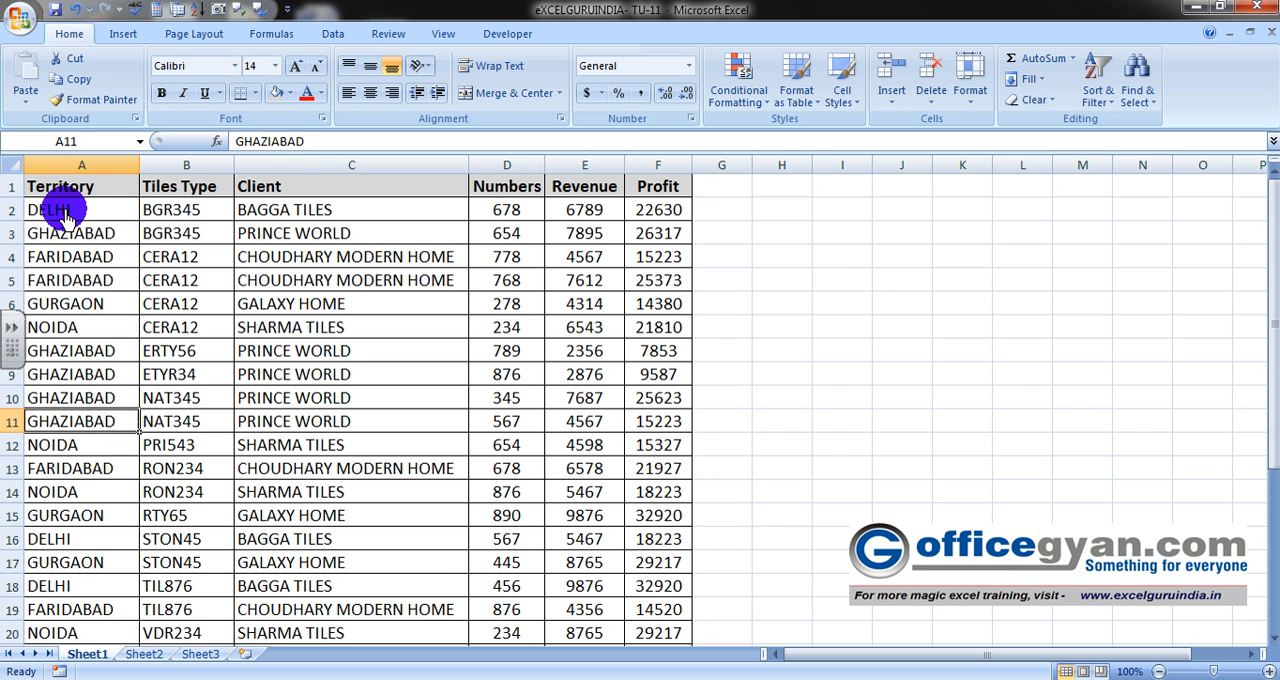
key("Down")
key("Down")
key("Down")
key("Down")
key("Down")
key("Down")
key("Down")
key("Down")
key("Down")
key("Down")
key("Down")
key("Down")
key("Down")
key("Up")
key("Up")
key("Up")
key("Up")
key("Up")
key("Up")
key("Up")
key("Up")
key("Up")
key("Up")
key("Up")
key("Up")
key("Up")
key("Up")
key("Up")
key("Up")
key("Up")
key("Up")
key("Up")
key("Up")
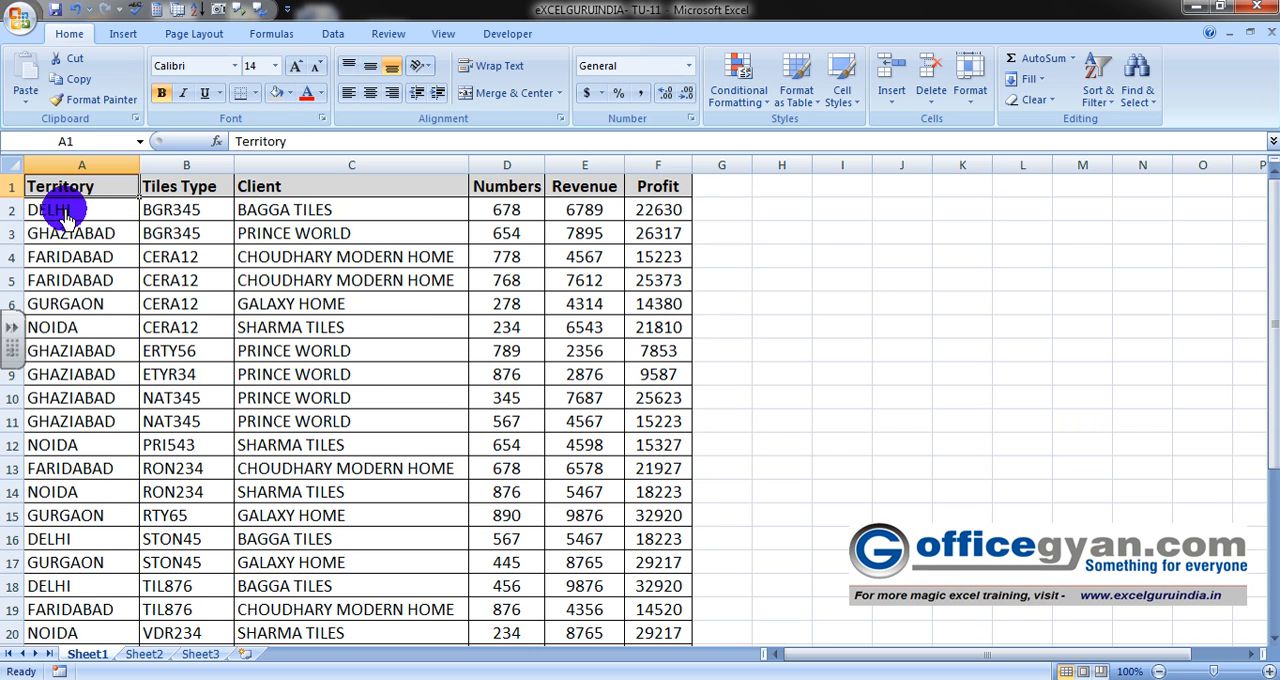
- Sort the table by the Client column from A to Z, expanding the selection to the adjacent data
left_click(180, 192)
left_click(268, 190)
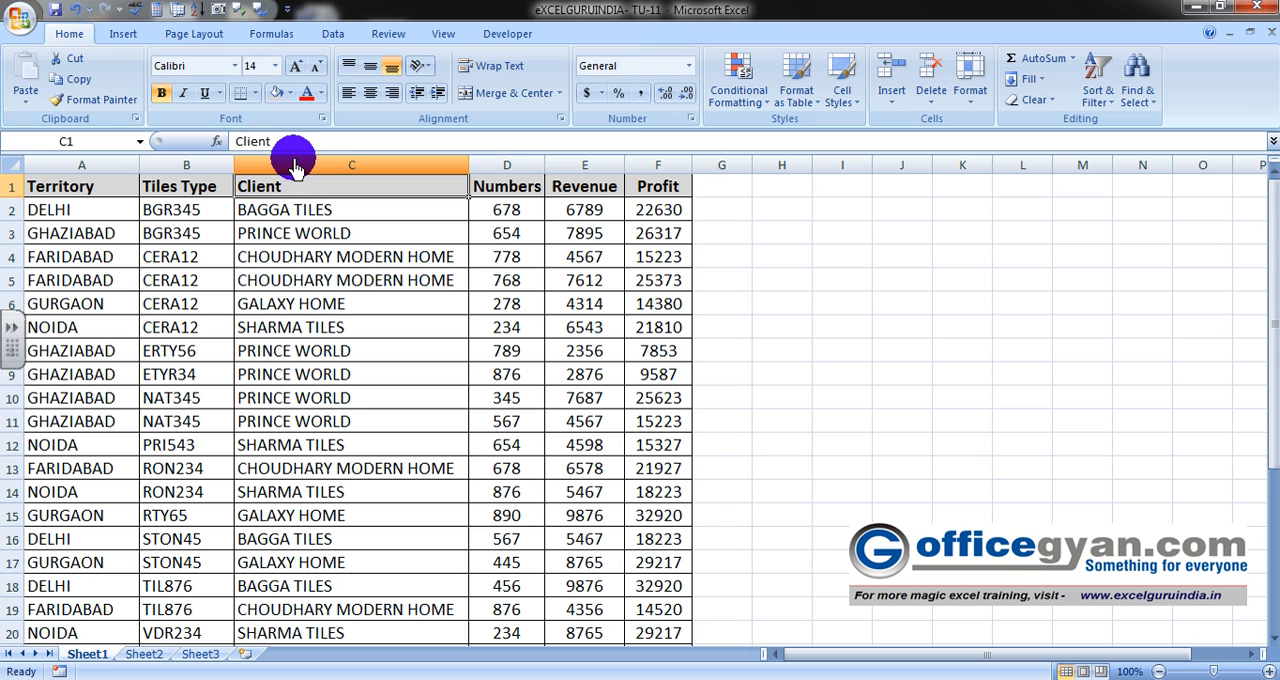
left_click(296, 168)
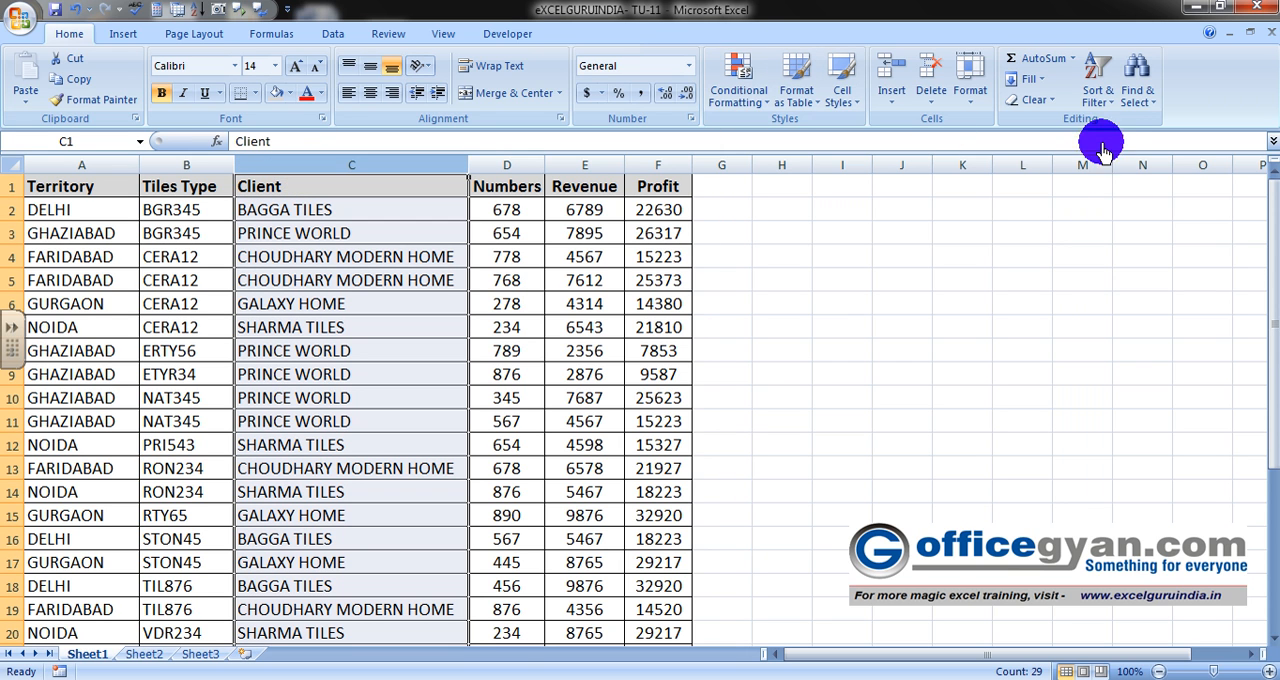
left_click(1094, 100)
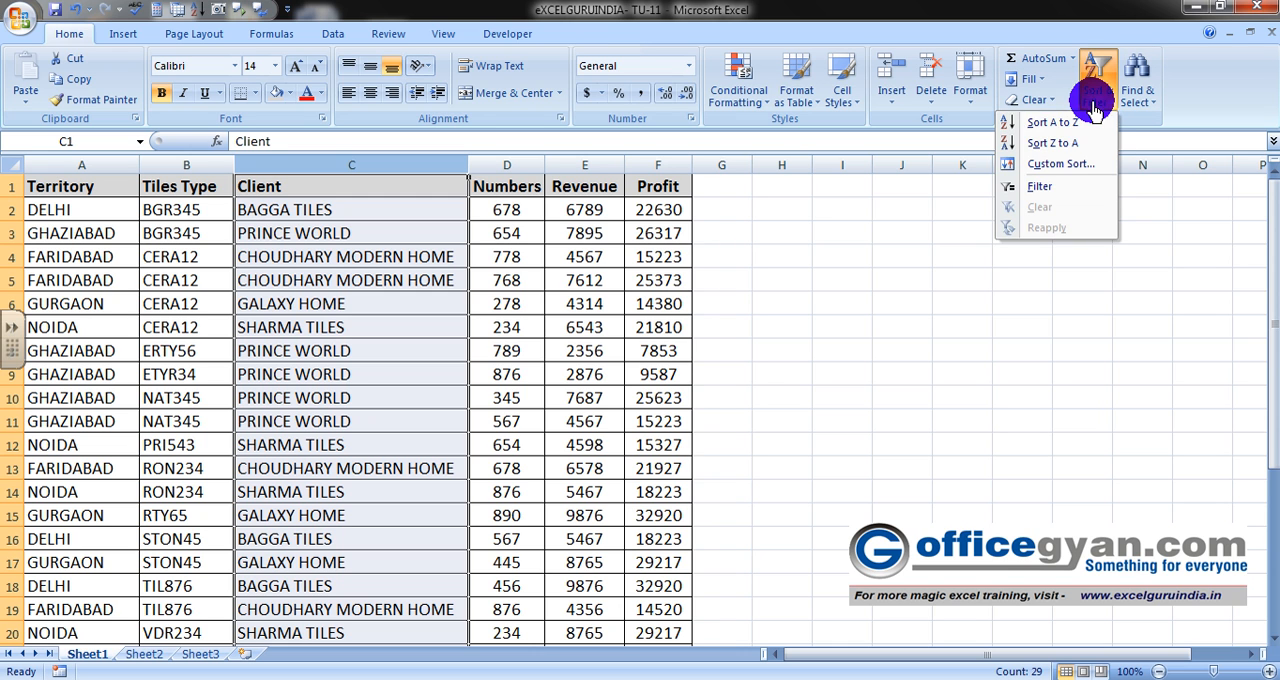
left_click(1024, 122)
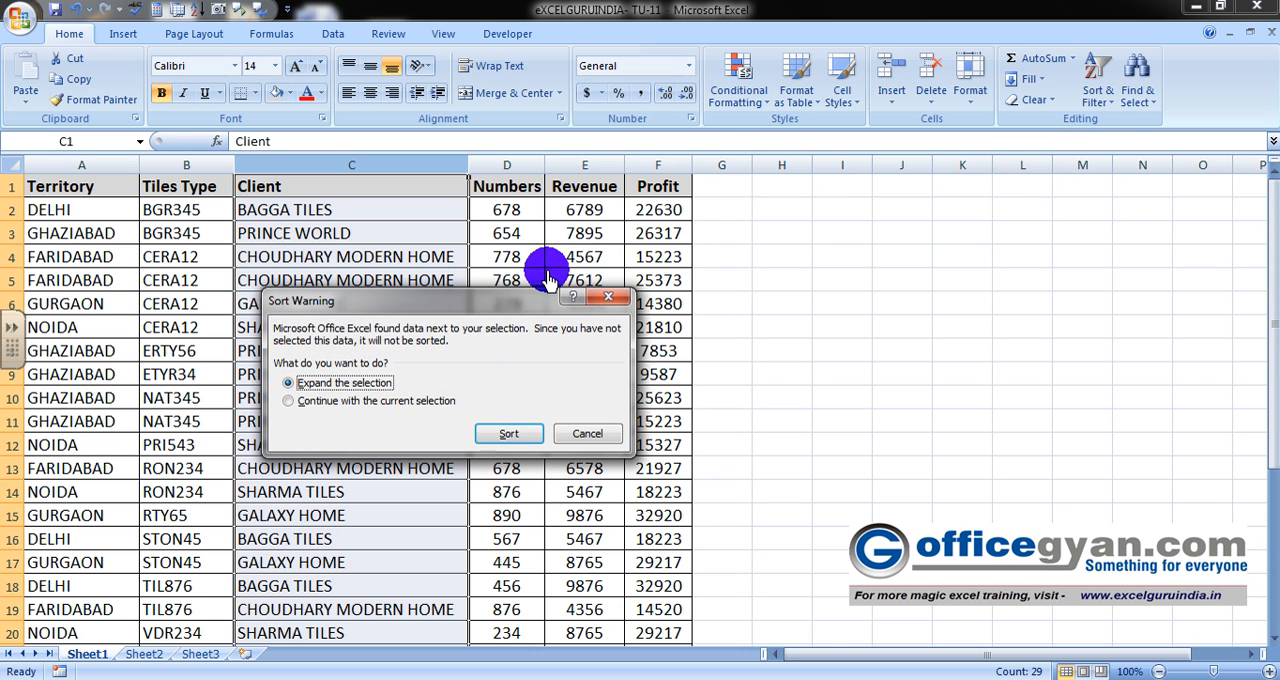
left_click(496, 436)
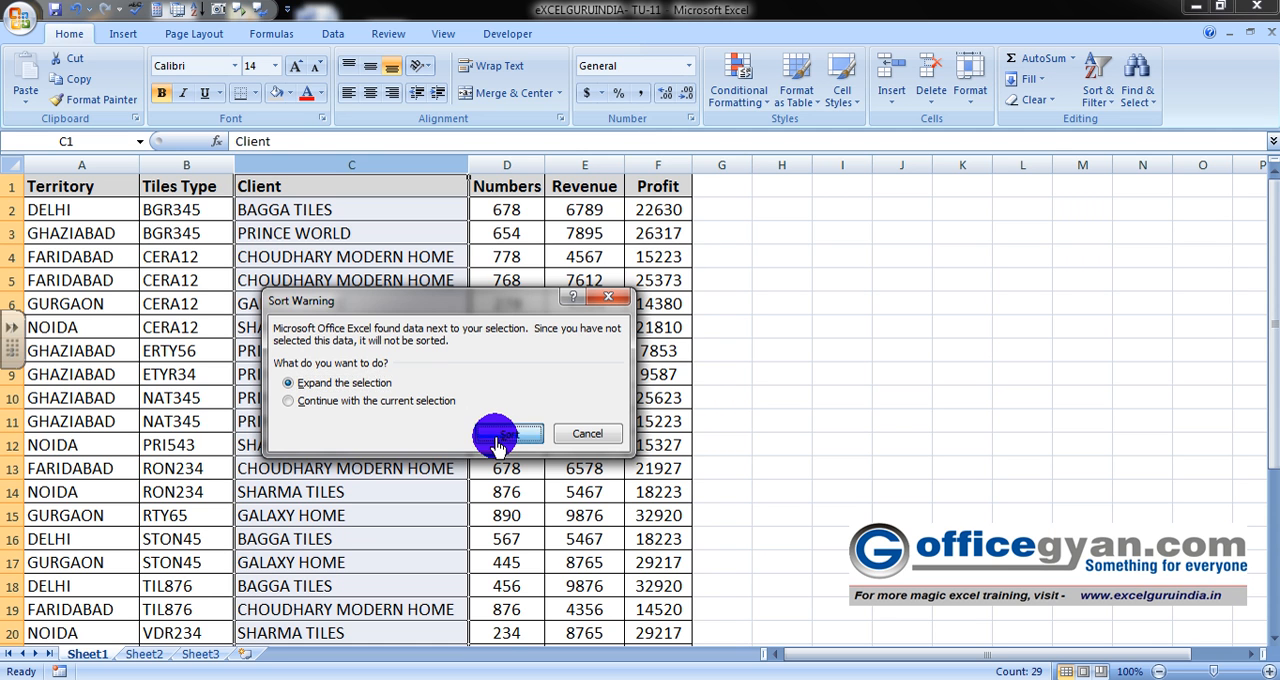
- Check how the sorted records are grouped by territory and client, starting with the BAGGA TILES rows
left_click(203, 280)
key("Up")
key("Up")
key("Up")
key("Left")
key("Down")
key("Down")
key("Down")
key("Down")
key("Down")
key("Down")
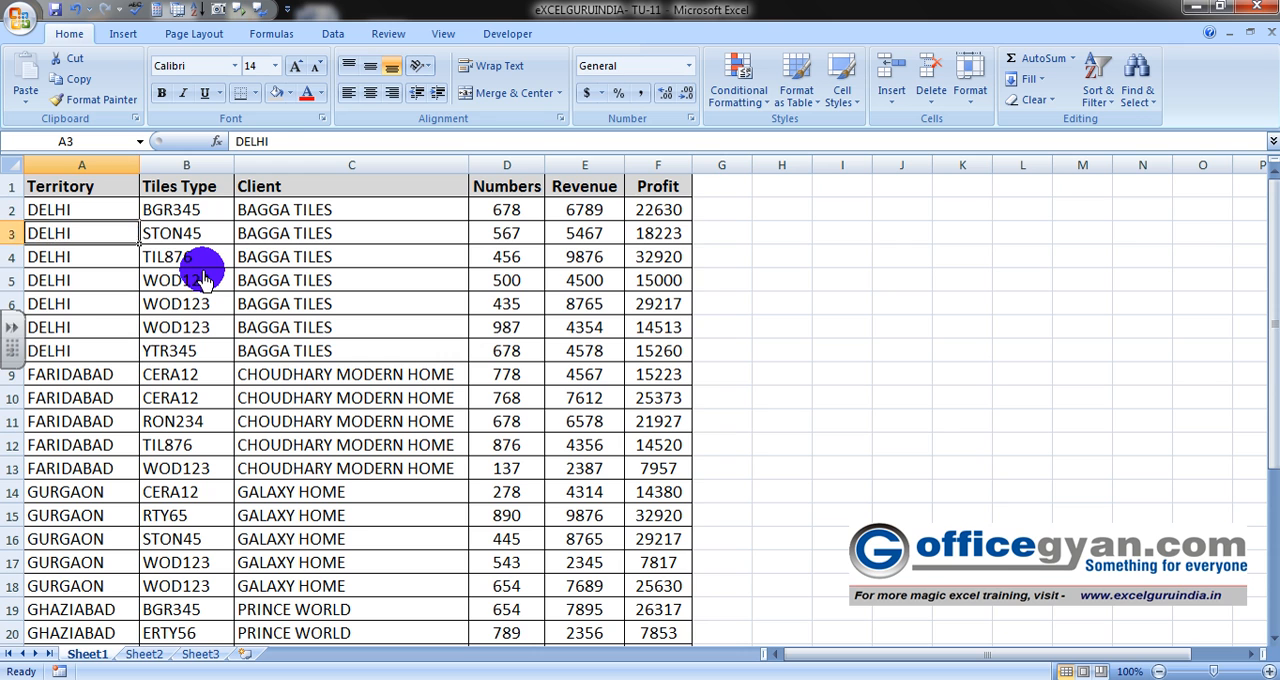
key("Right")
key("Right")
key("Up")
key("Up")
key("Up")
key("Up")
key("Up")
key("Up")
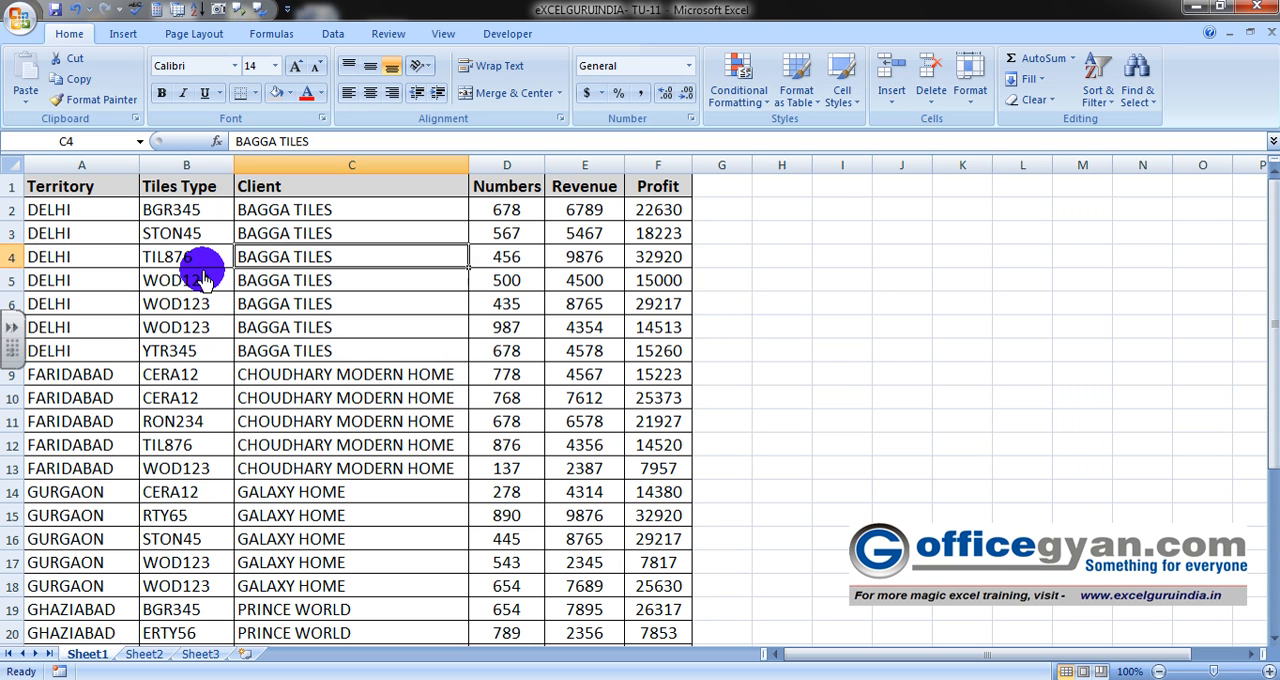
key("Down")
key("Down")
key("Down")
key("Down")
key("Down")
key("Down")
key("Down")
key("Up")
key("Up")
key("Up")
key("Up")
key("Up")
key("Up")
key("Up")
key("Down")
key("Down")
key("Down")
key("Down")
key("Down")
- Review the remaining client groups down to the end of the sorted table and return to its first cell
key("Down")
key("Down")
key("Down")
key("Down")
key("Down")
key("Down")
key("Up")
key("Up")
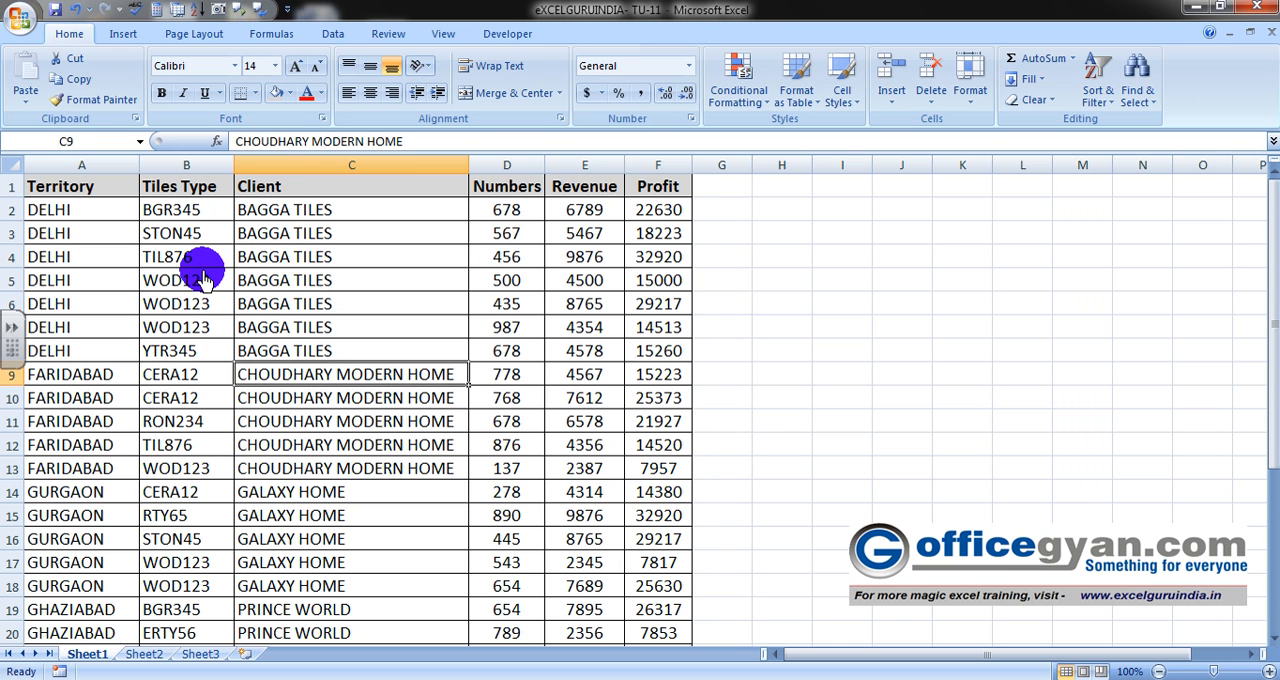
key("Up")
key("Up")
key("Up")
key("Up")
key("Left")
key("Left")
key("Down")
key("Down")
key("Down")
key("Right")
key("Right")
key("Right")
key("Left")
key("Left")
key("Left")
key("Down")
key("Down")
key("Down")
key("Down")
key("Down")
key("Down")
key("Down")
key("Down")
key("Down")
key("Down")
key("Down")
key("Down")
key("Down")
key("Down")
key("Down")
key("Down")
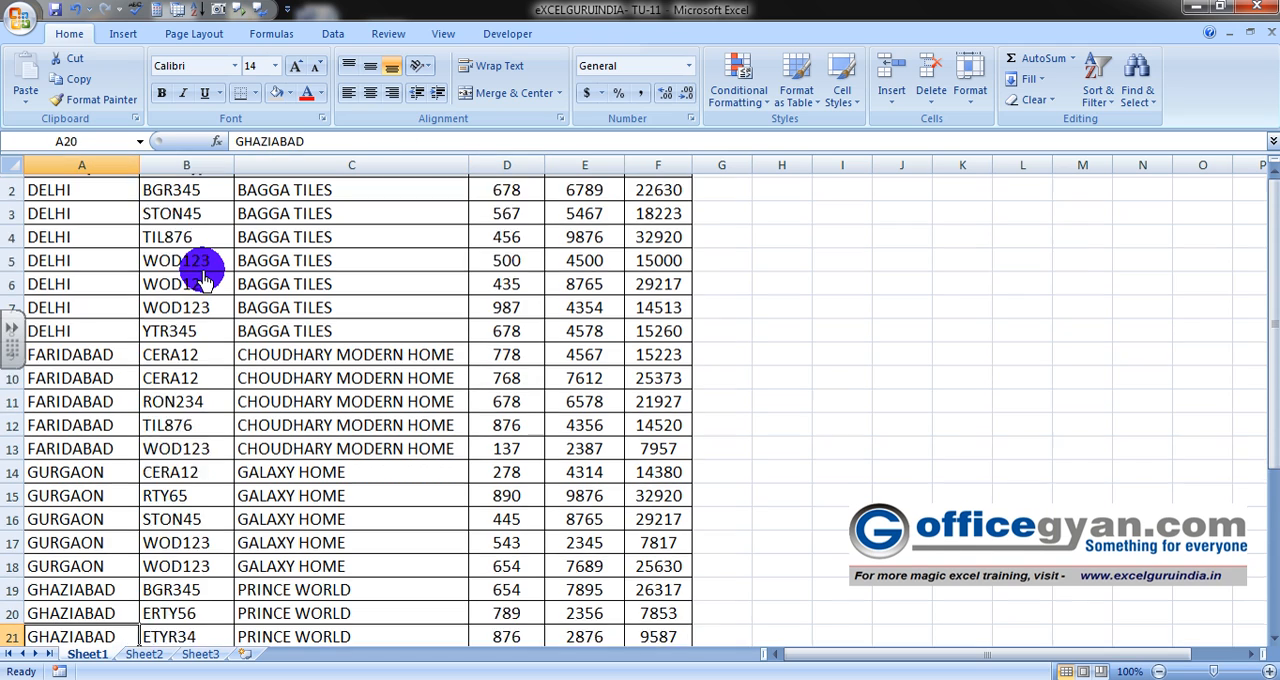
key("Down")
key("Down")
key("Down")
key("Down")
key("Down")
key("Up")
key("Up")
key("Up")
key("Up")
key("Up")
key("Up")
key("Up")
key("Up")
key("Up")
key("Up")
key("Up")
key("Up")
key("Up")
key("Up")
key("Up")
key("Up")
key("Up")
key("Up")
key("ctrl+Home")
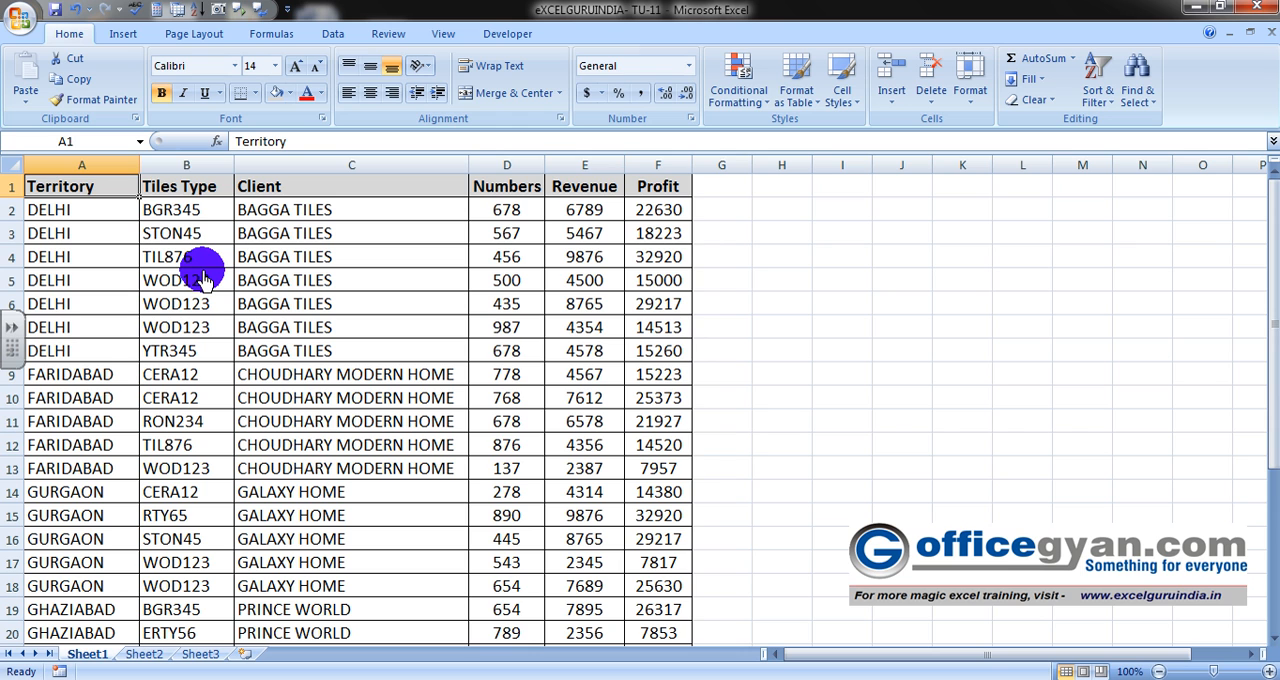
- Look across the headings and the first record, ending on the first Territory entry
key("Right")
key("Right")
key("Right")
key("Right")
key("Right")
key("Down")
key("Right")
key("Left")
key("Left")
key("Left")
key("Left")
key("Left")
key("Left")
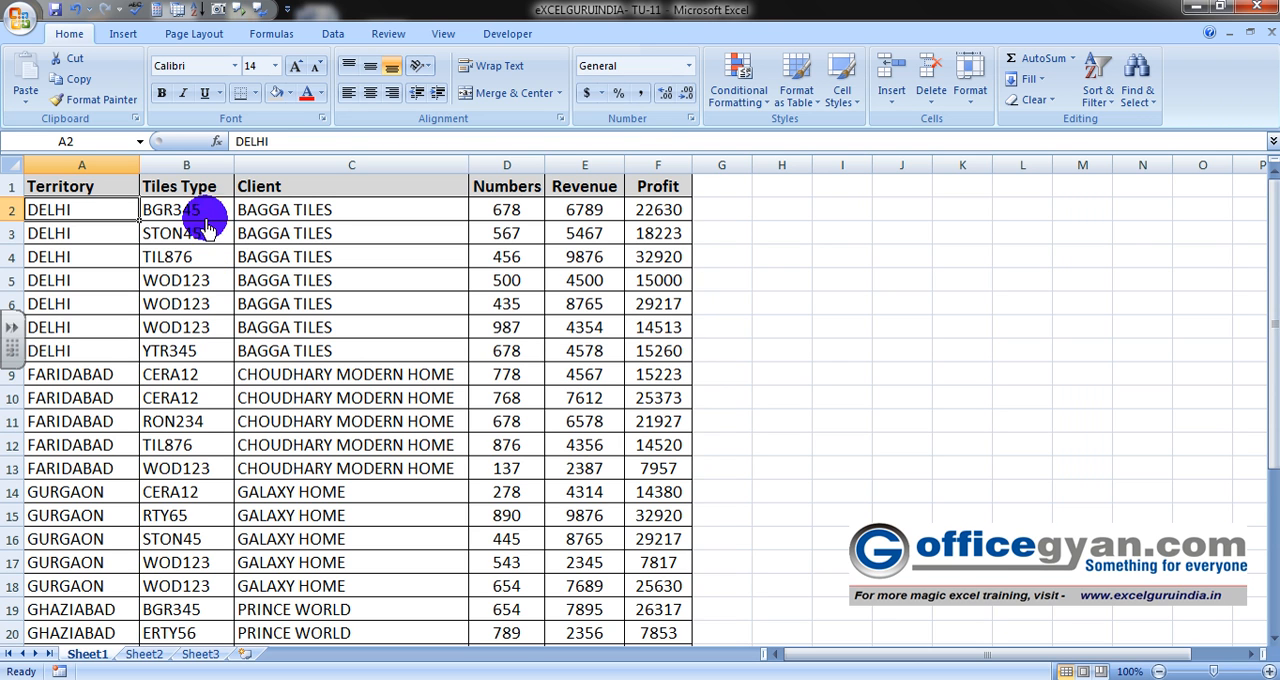
- Add Sum subtotals for Numbers, Revenue and Profit at each change in Client, and widen the Client column to fit its total labels
left_click(333, 34)
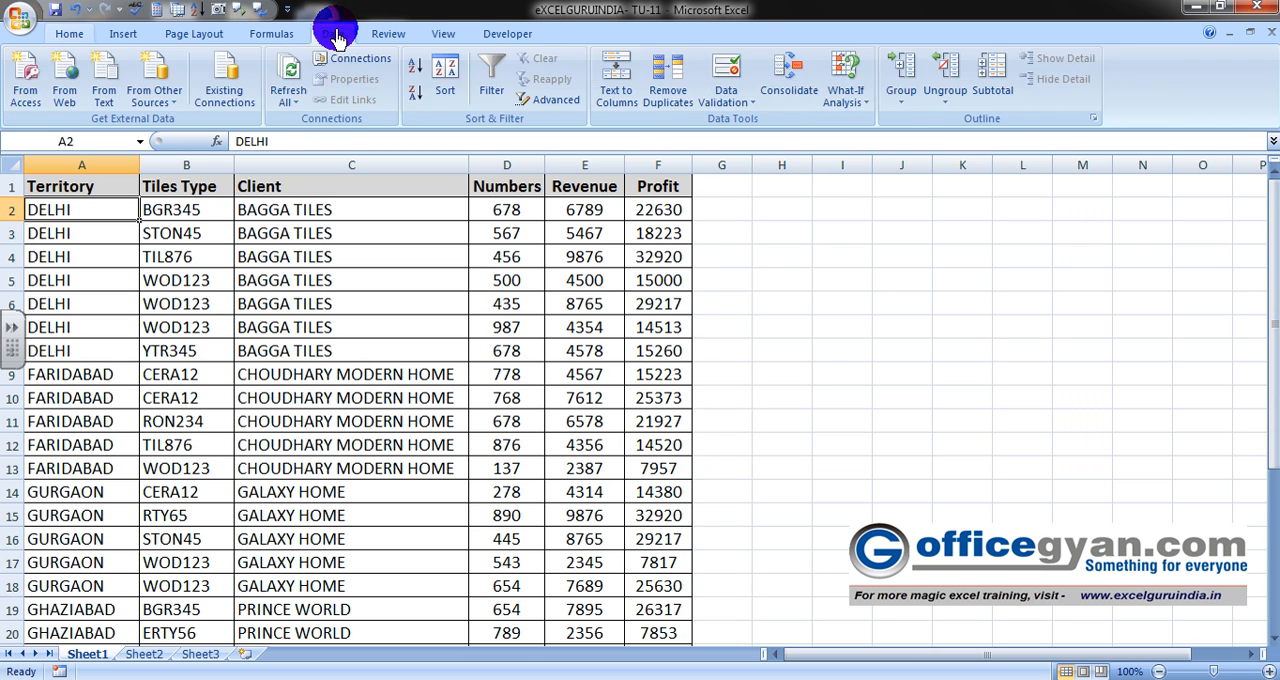
left_click(988, 84)
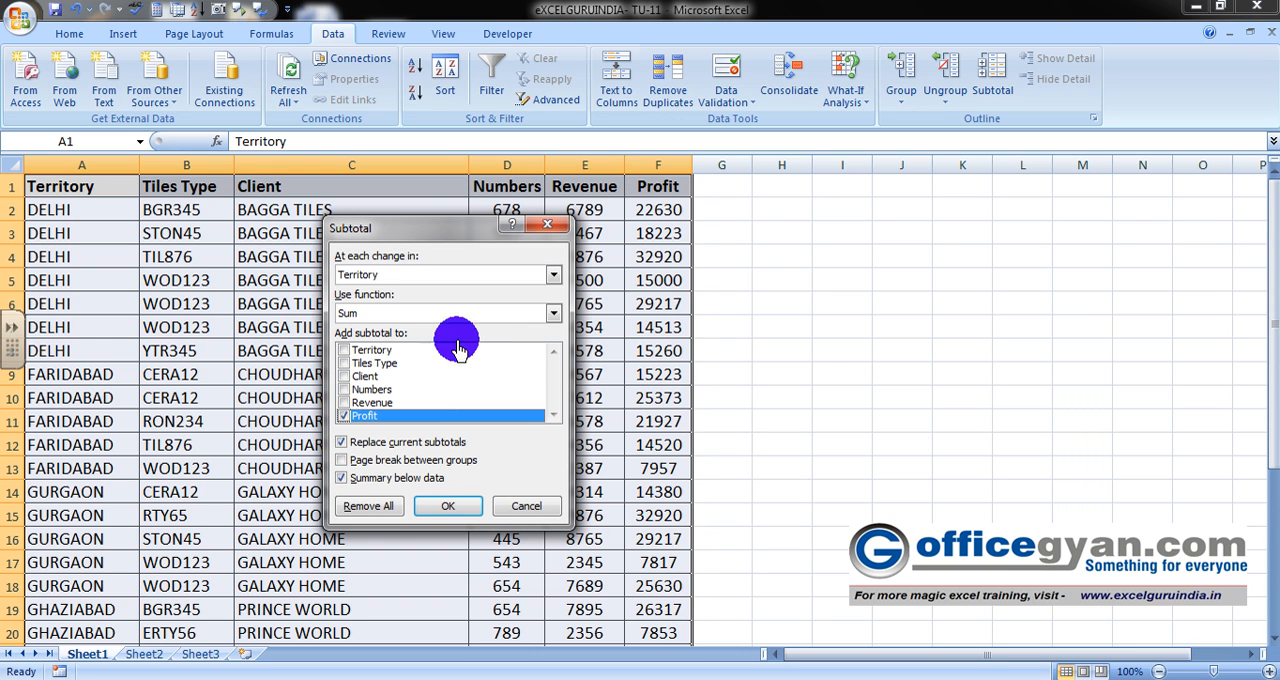
left_click(554, 276)
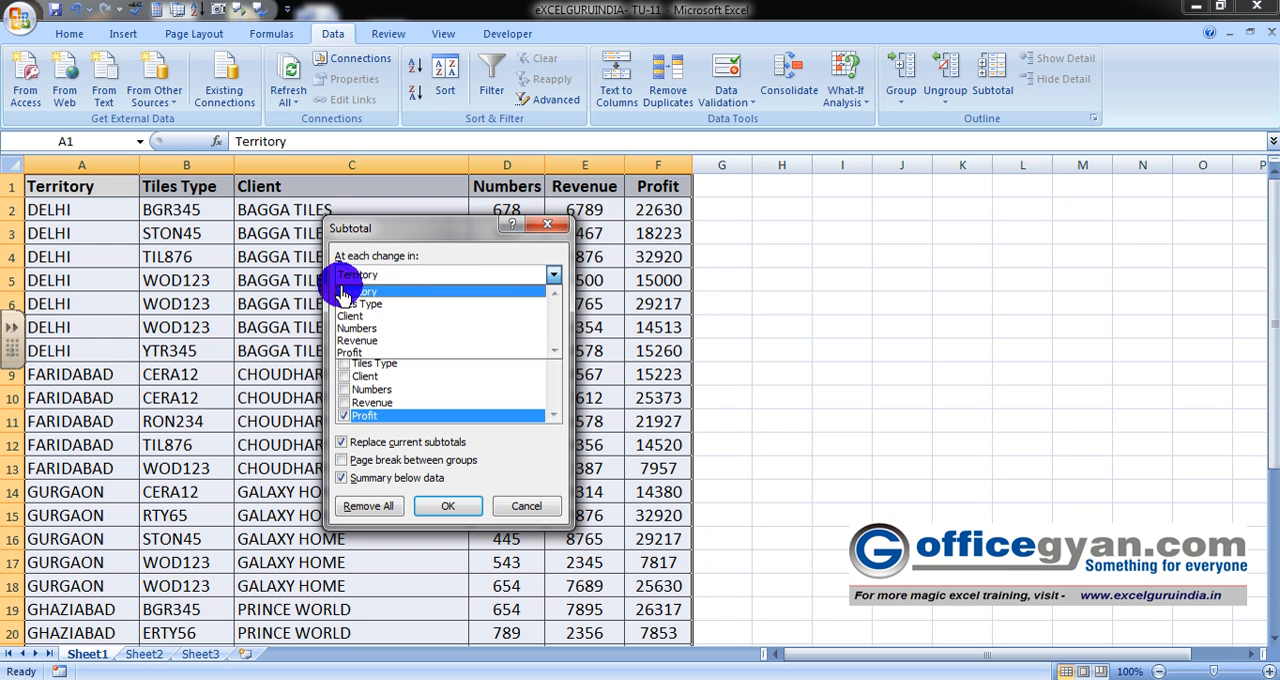
left_click(344, 316)
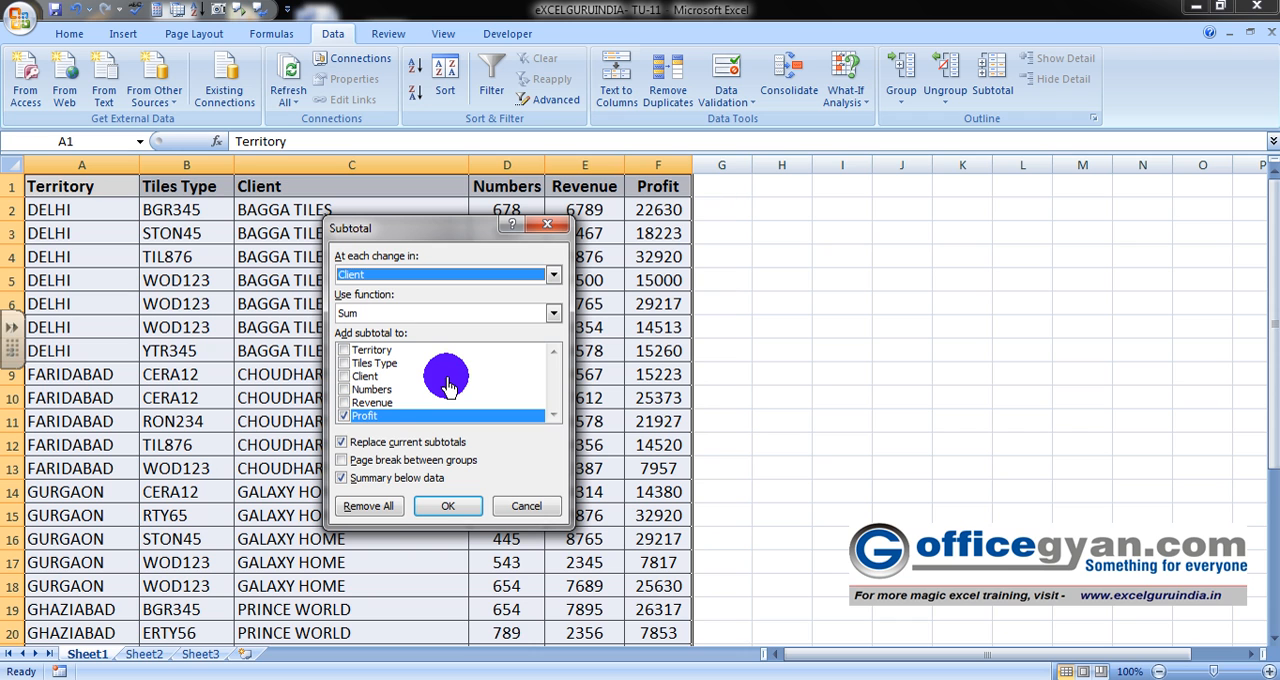
left_click(346, 404)
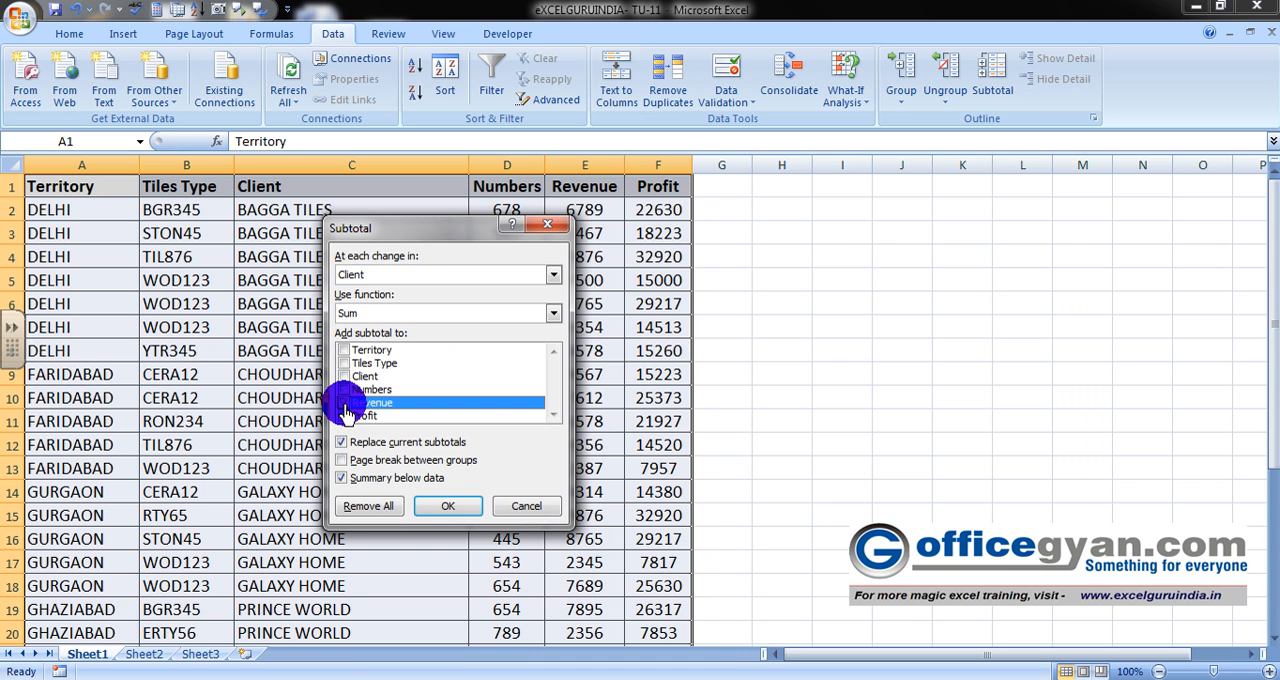
left_click(346, 391)
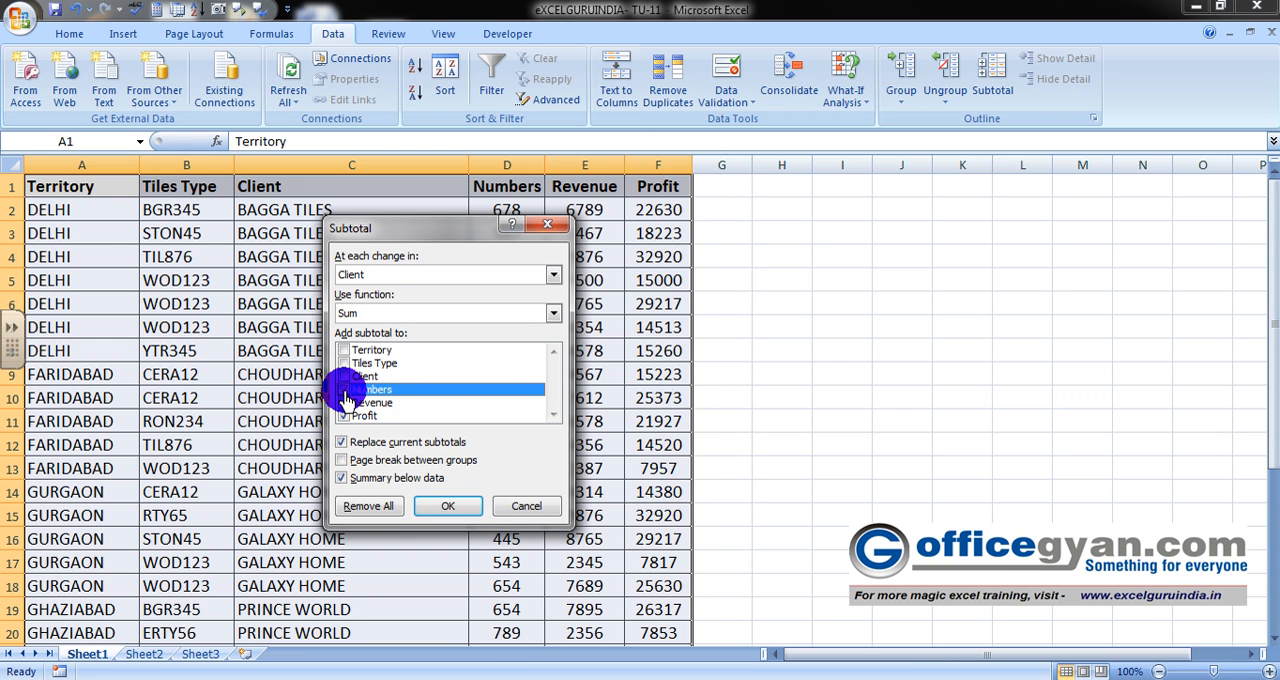
left_click(447, 505)
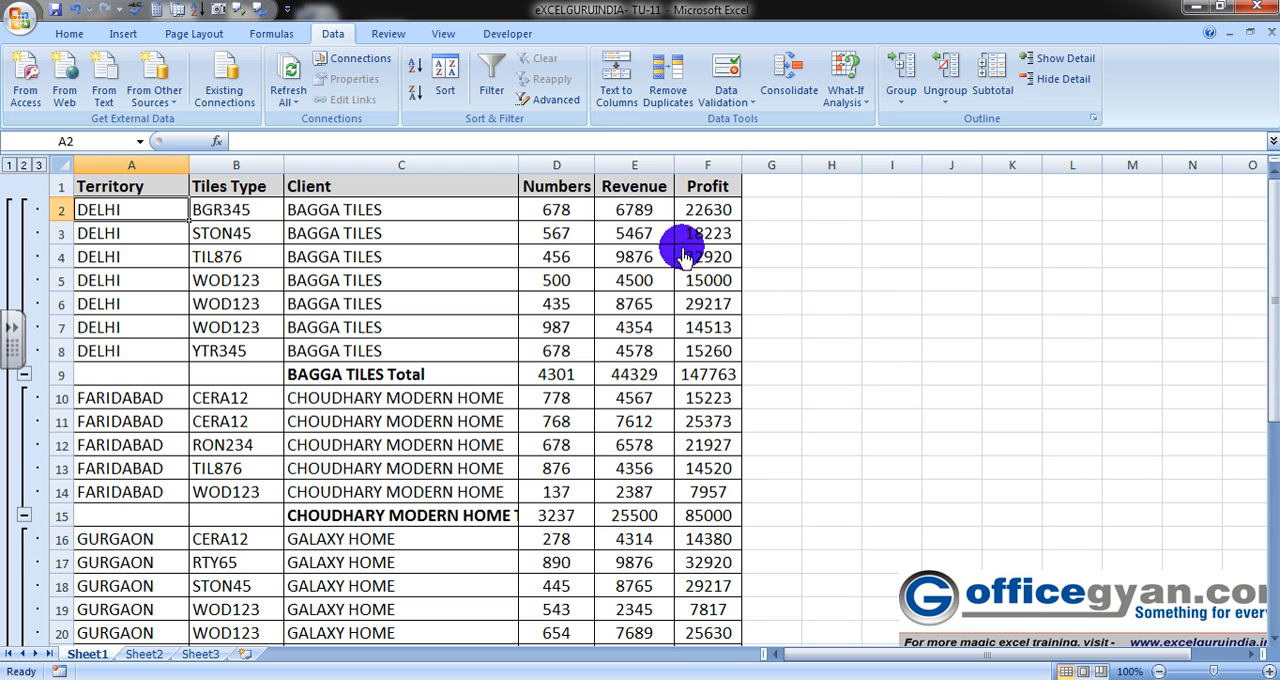
left_click_drag(520, 164, 556, 175)
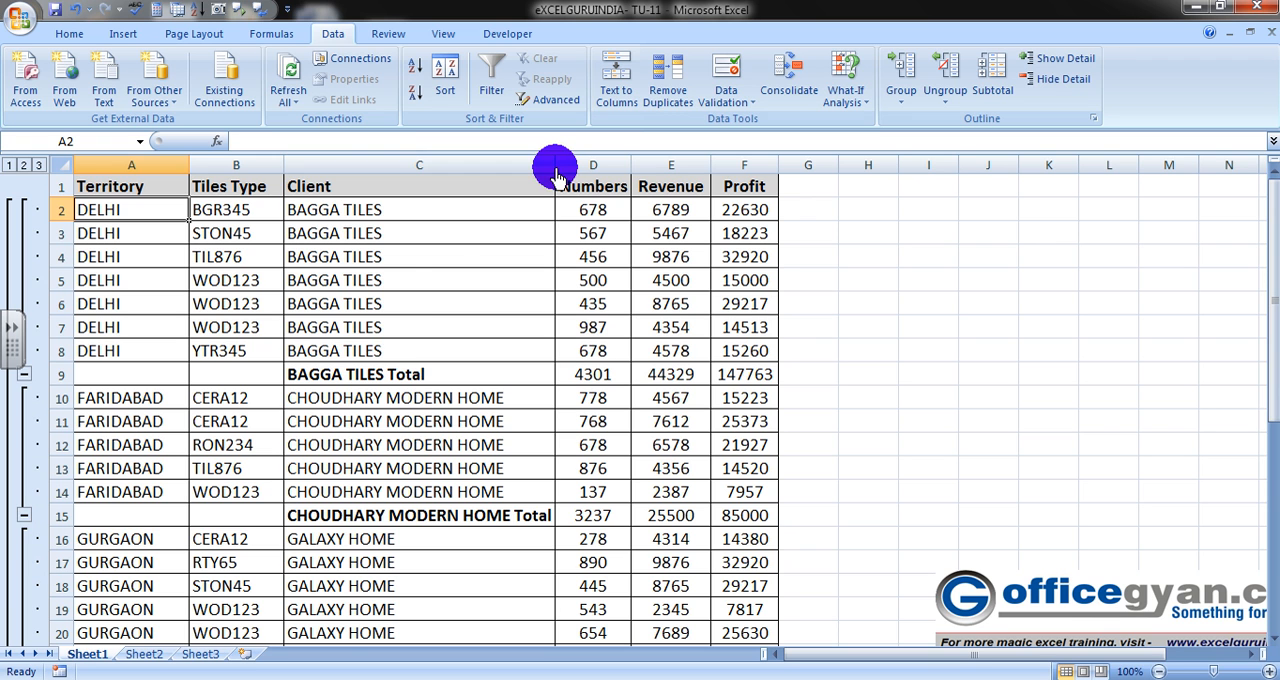
- Examine the BAGGA TILES group and its subtotal formulas for Numbers, Revenue and Profit
left_click(360, 374)
key("Up")
key("Up")
key("Up")
key("Up")
key("Up")
key("Up")
key("Up")
key("Down")
key("Down")
key("Down")
key("Down")
key("Down")
key("Down")
key("Down")
key("Right")
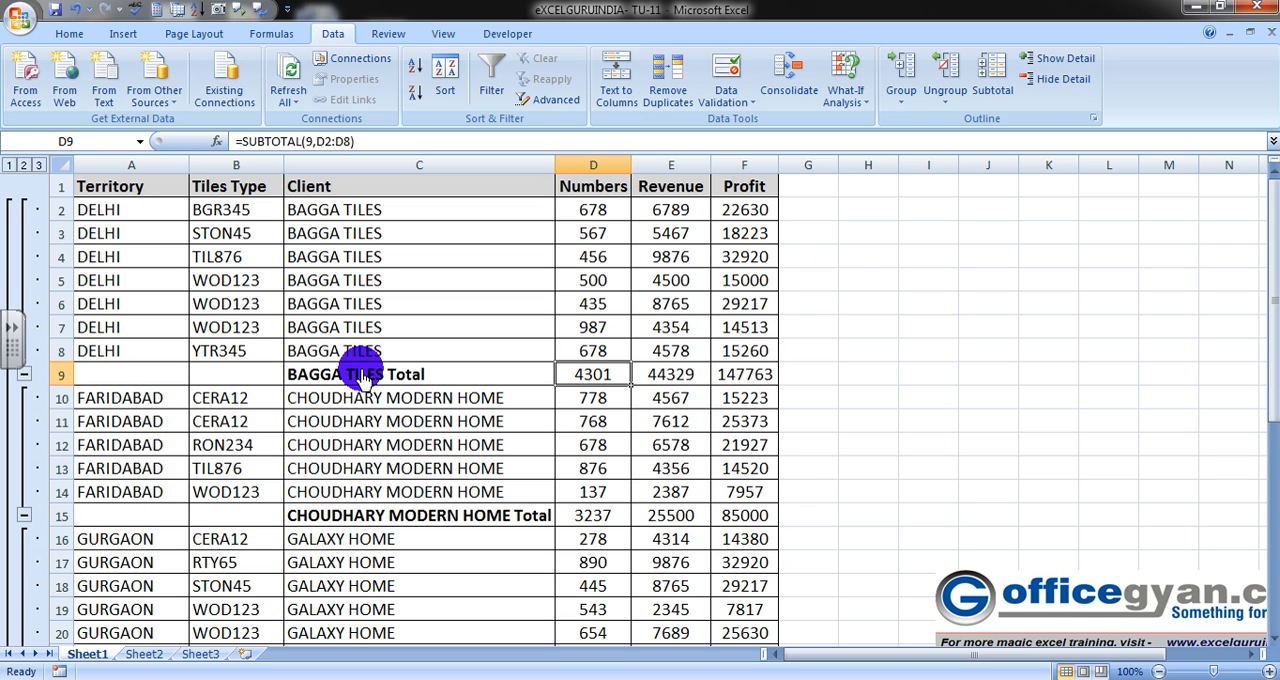
key("Right")
key("Right")
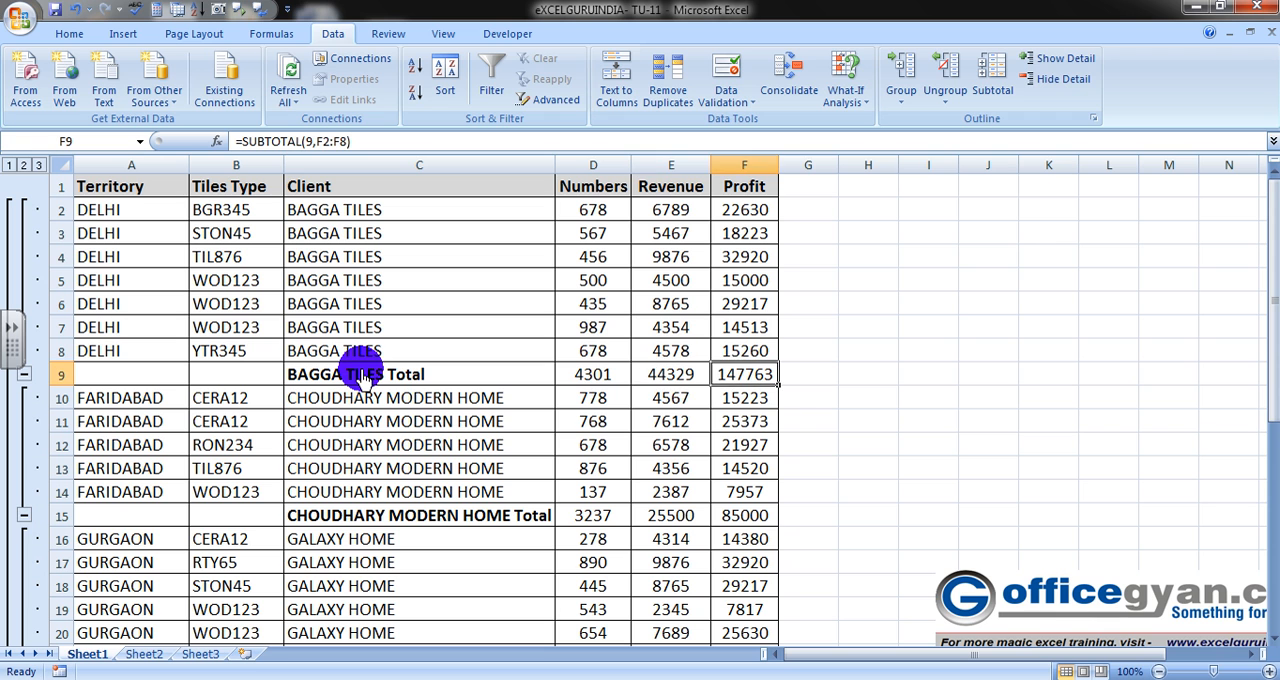
- Check the BAGGA TILES Numbers subtotal against the sum of cells D2 to D8
key("Left")
key("Left")
key("Up")
key("Up")
key("Up")
key("Up")
key("Up")
key("Up")
key("Up")
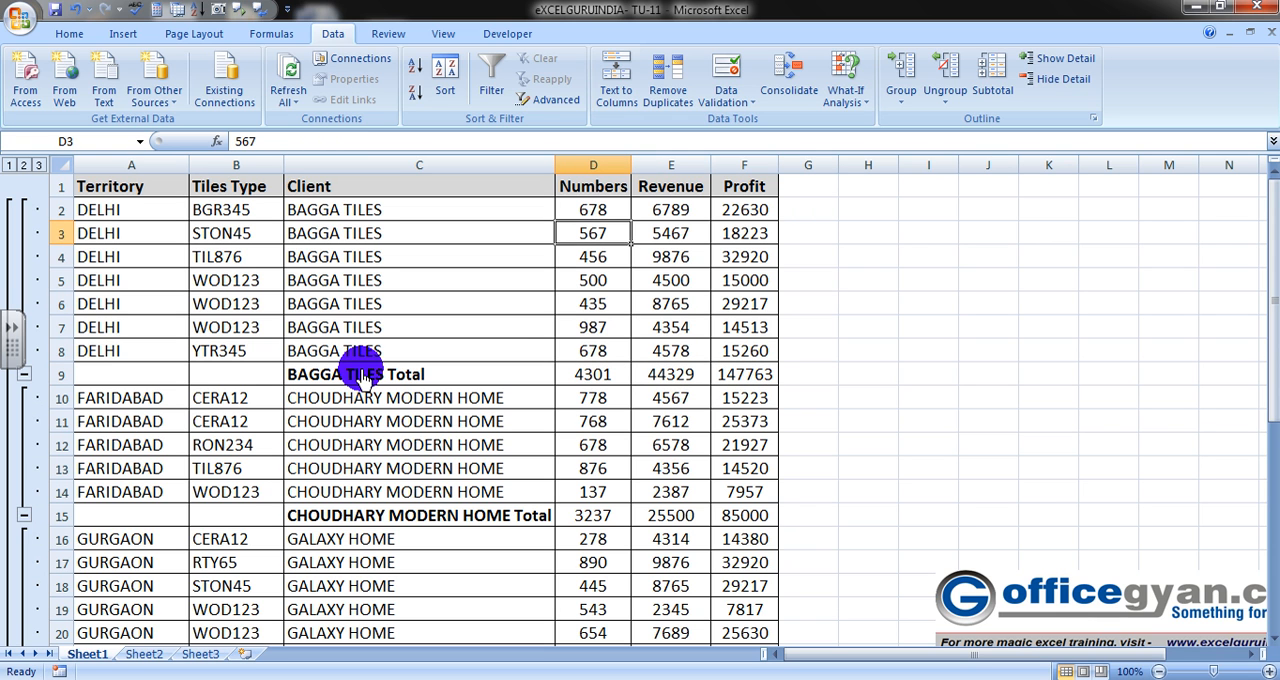
key("shift+Down")
key("shift+Down")
key("shift+Down")
key("shift+Down")
key("shift+Down")
key("shift+Down")
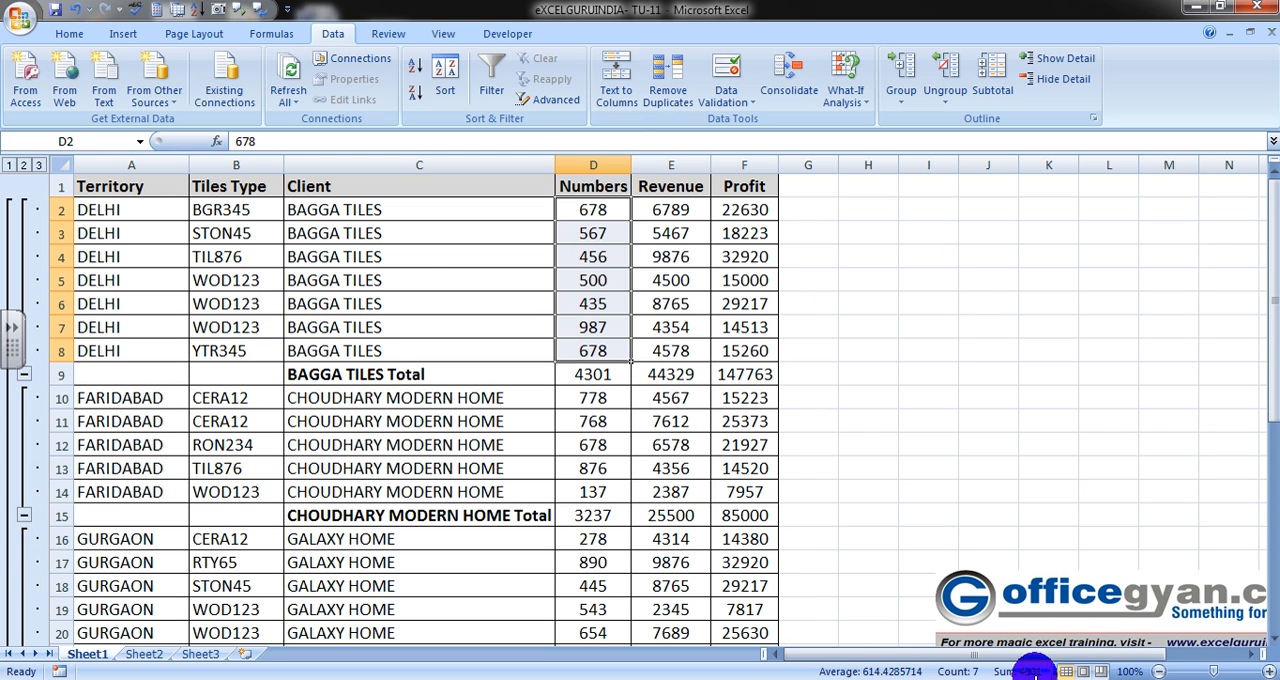
left_click(430, 240)
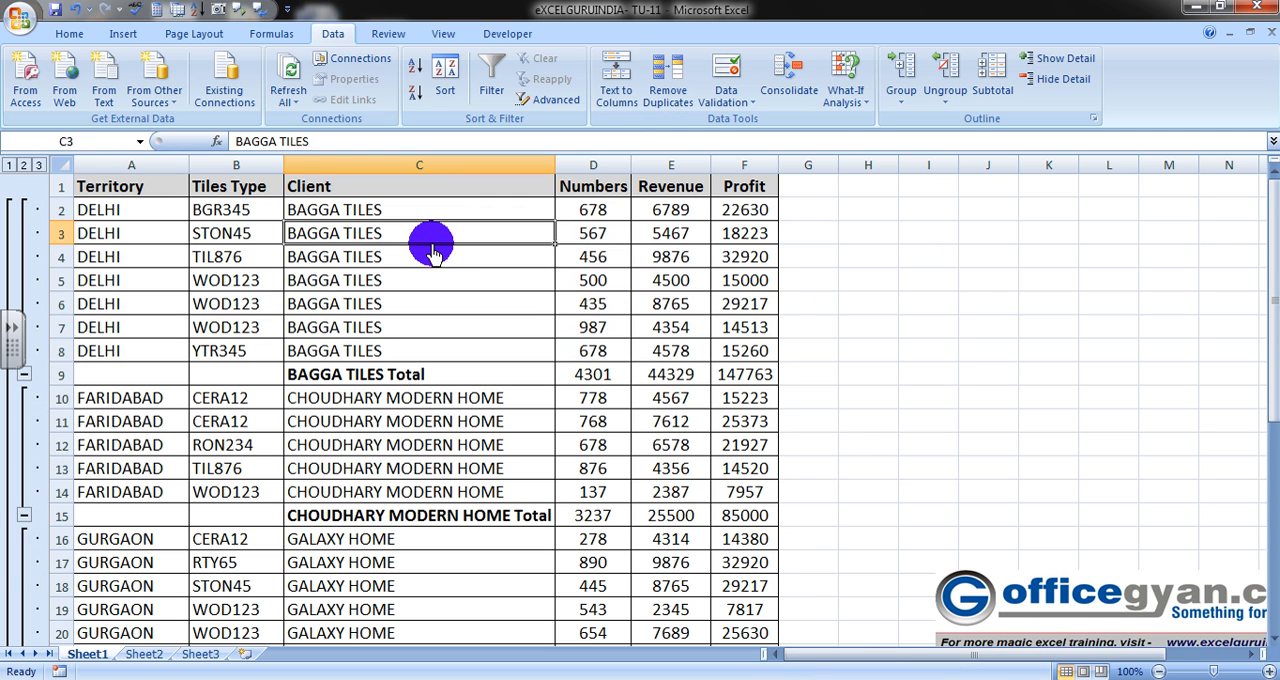
- Look down the Client column through the remaining client groups to the end of the subtotaled table
key("Down")
key("Down")
key("Down")
key("Down")
key("Down")
key("Down")
key("Down")
key("Down")
key("Down")
key("Down")
key("Down")
key("Down")
key("Down")
key("Down")
key("Down")
key("Down")
key("Down")
key("Down")
key("Down")
key("Down")
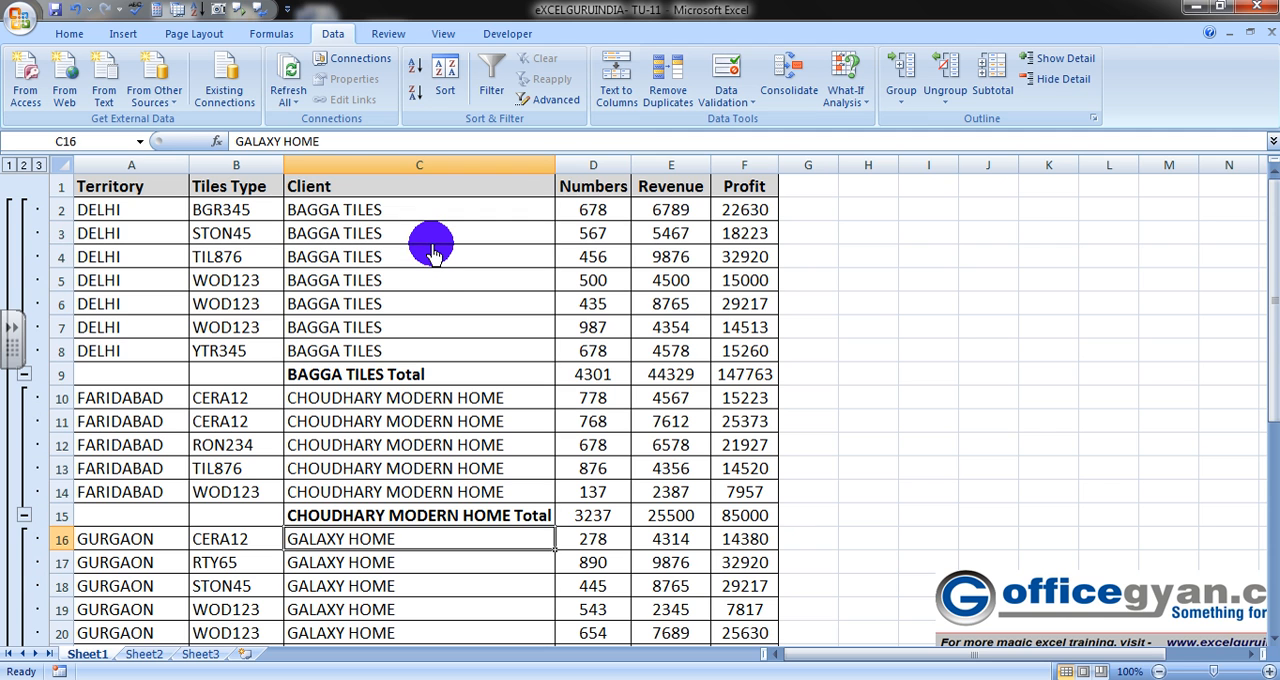
key("Down")
key("Down")
key("Down")
key("Down")
key("Down")
key("Down")
key("Down")
key("Down")
key("Down")
key("Down")
key("Down")
key("Down")
key("Down")
key("Up")
key("Up")
key("Up")
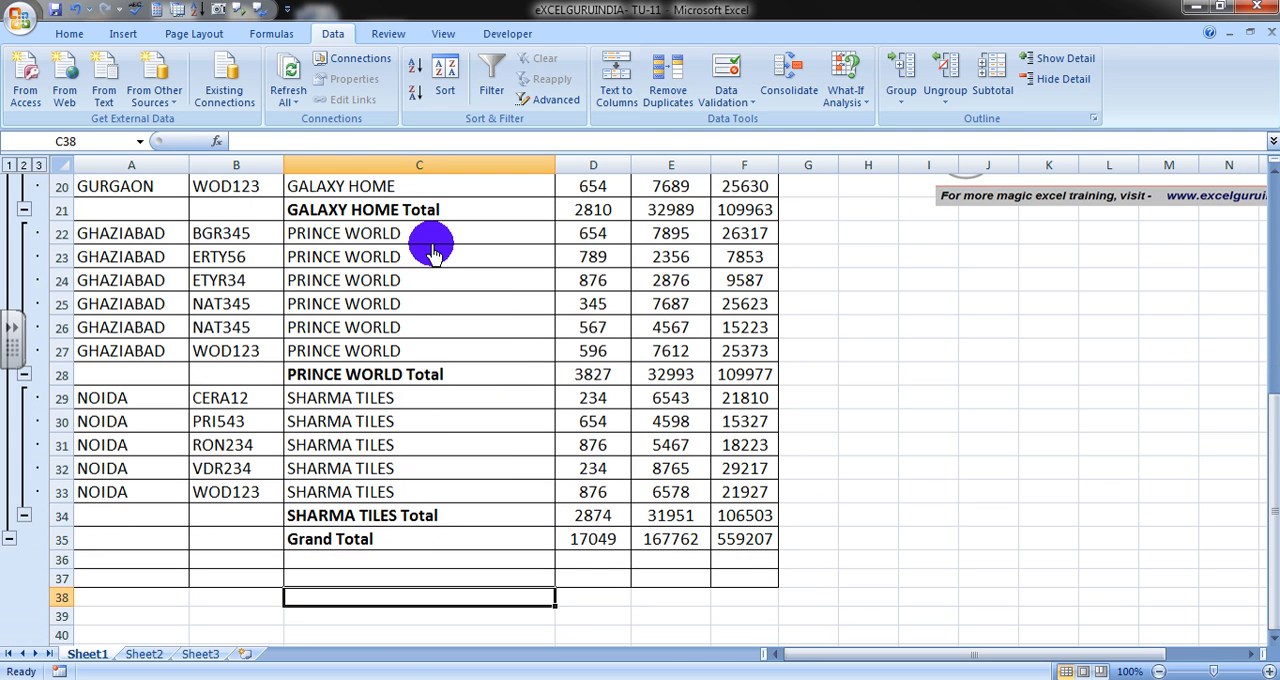
- Examine the bottom rows and the Profit column of the subtotaled table, ending on the Territory heading
key("Right")
key("Right")
key("Up")
key("Left")
key("Left")
key("Left")
key("Left")
key("Right")
key("Right")
key("Right")
key("Right")
key("Right")
key("Up")
key("Up")
key("Up")
key("Up")
key("Up")
key("Up")
key("Up")
key("Up")
key("Up")
key("Up")
key("Up")
key("Up")
key("Up")
key("Up")
key("Up")
key("Up")
key("Up")
key("Up")
key("Up")
key("Up")
key("Up")
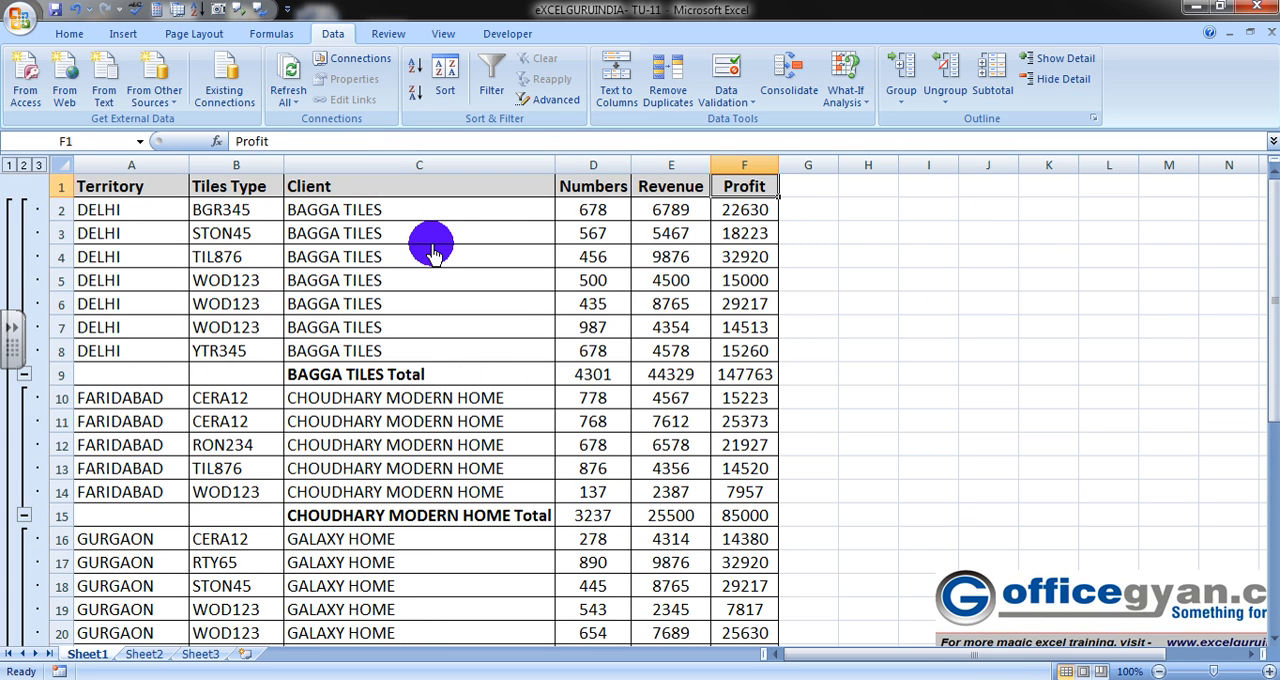
key("Left")
key("Left")
key("Left")
key("Left")
key("Left")
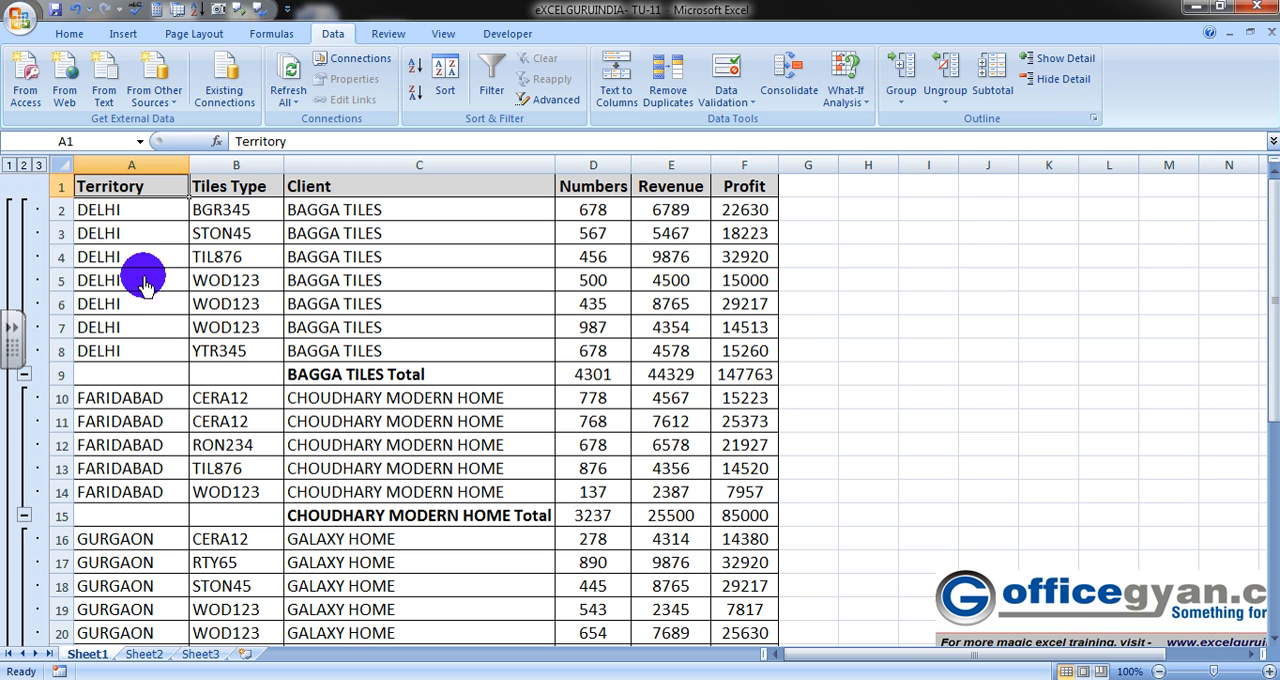
- Collapse the outline to the client totals and grand total, and move the officegyan.com logo closer to the table
left_click(23, 164)
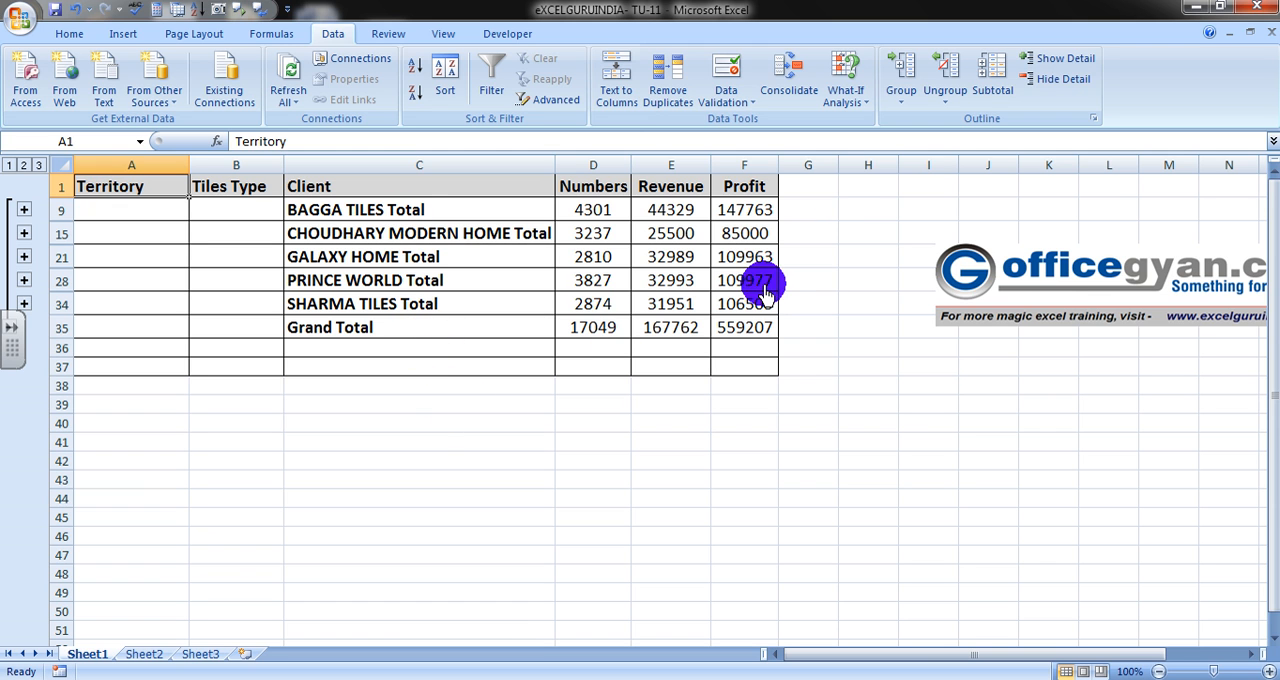
left_click(1066, 279)
left_click_drag(1136, 250, 1027, 270)
left_click(826, 421)
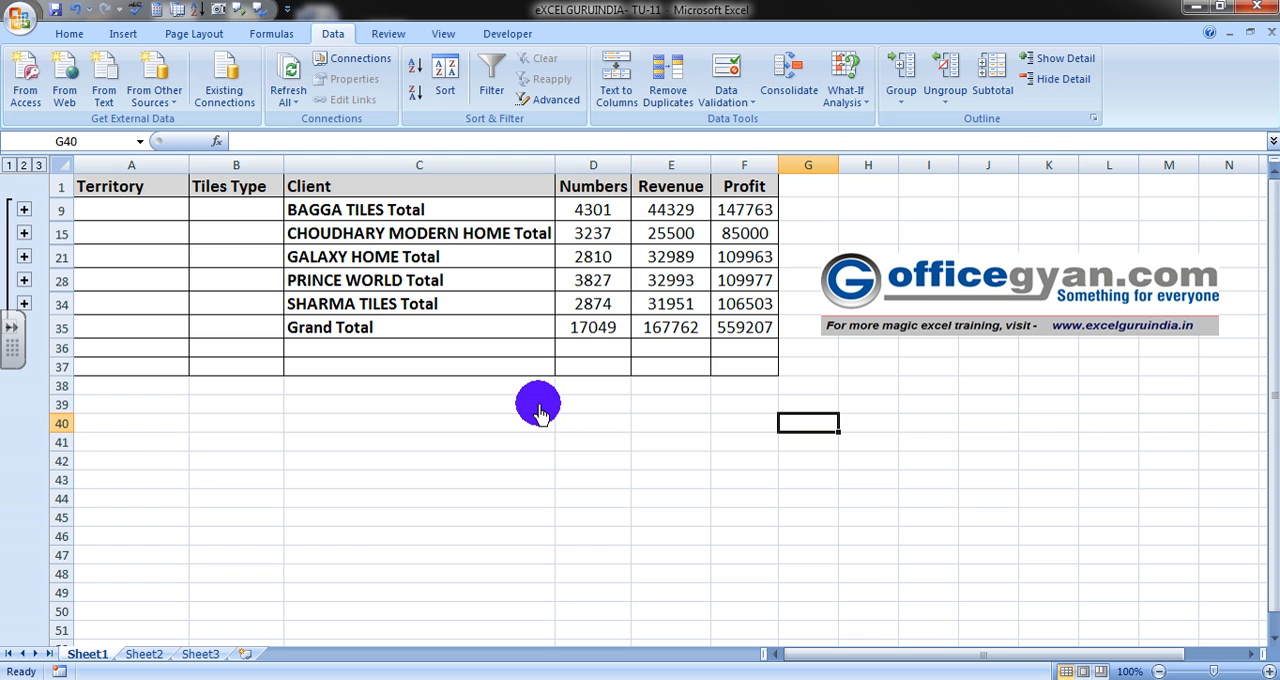
- View the outline with only the grand total, and return it to the client totals level
left_click(9, 165)
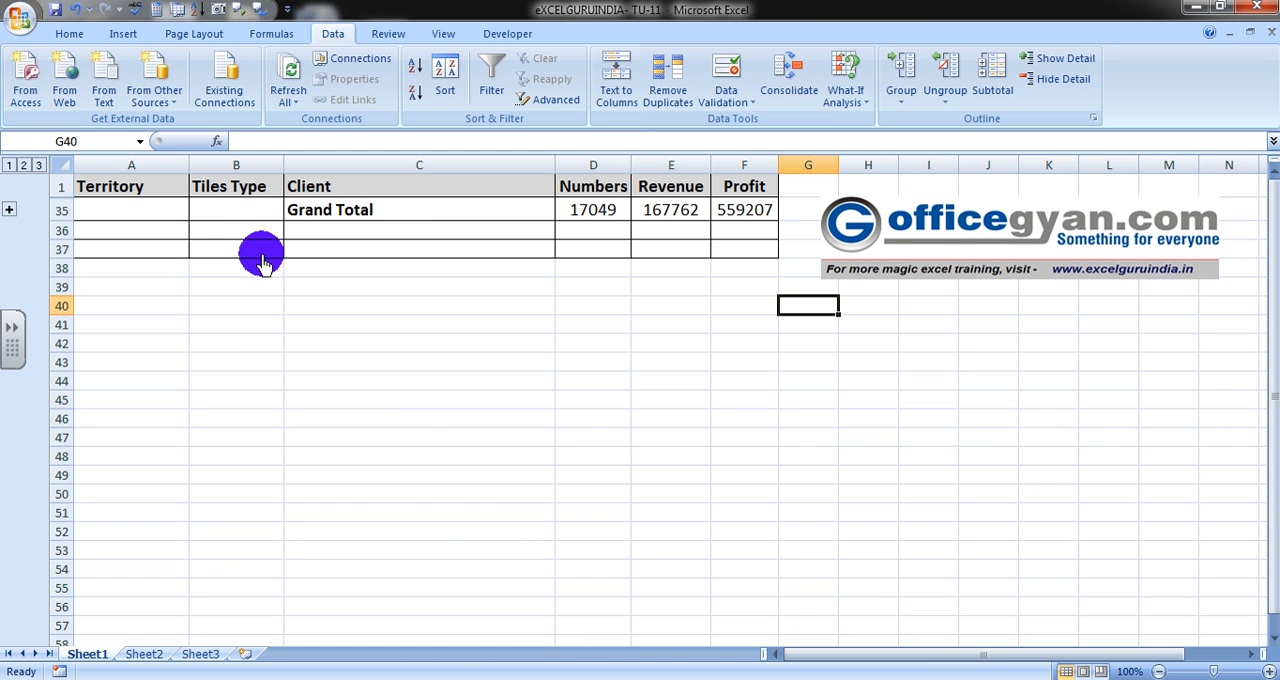
left_click(23, 166)
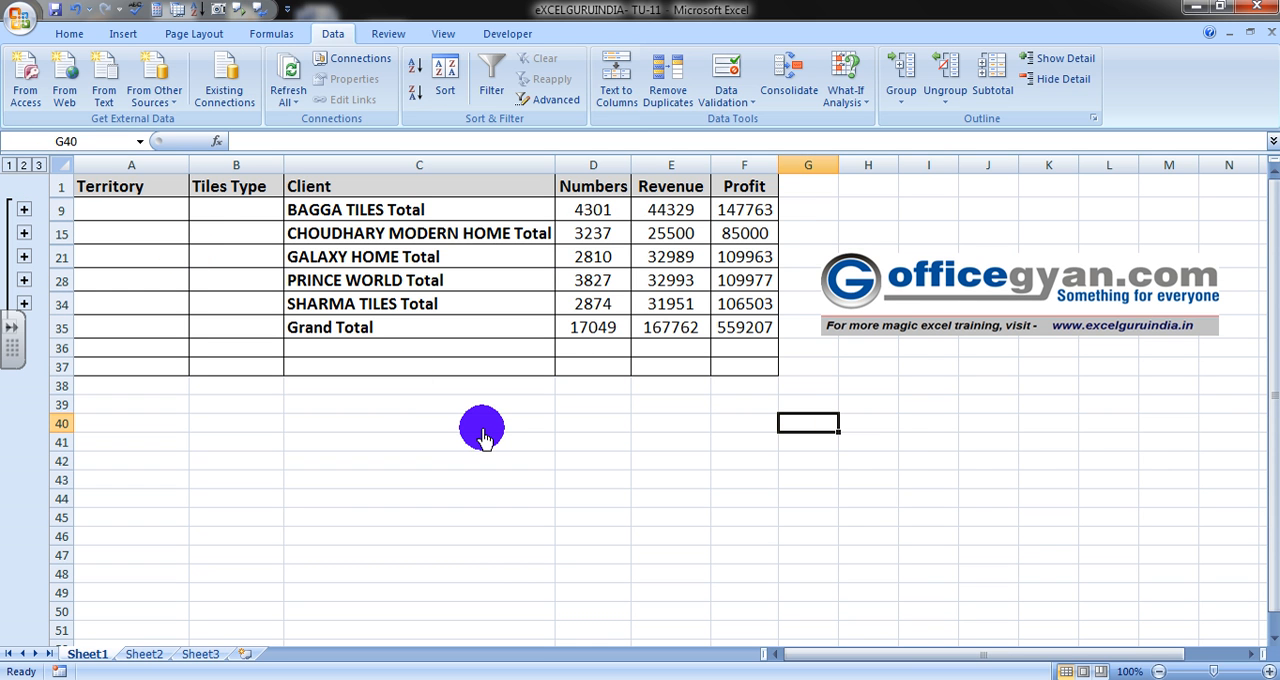
- Copy the collapsed summary from the Client heading in C1 through the Grand Total row's Profit cell in F35
left_click(346, 192)
key("Left")
key("Left")
key("Right")
key("Right")
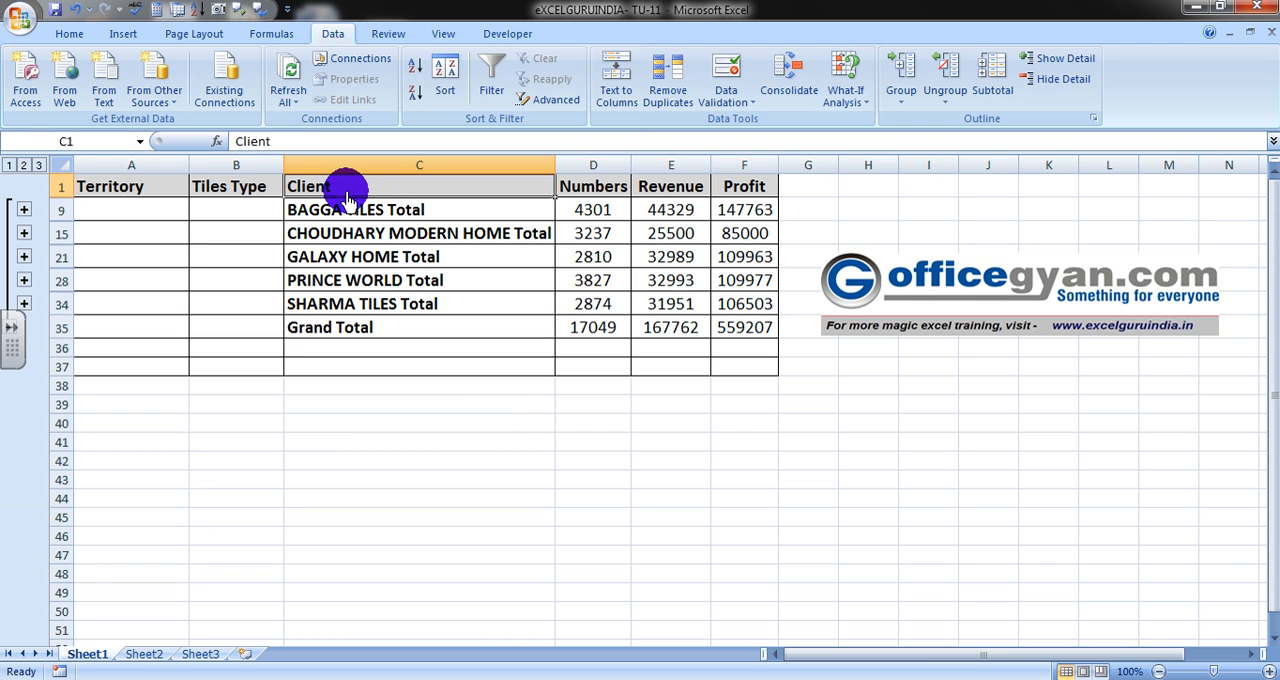
key("shift+Down")
key("shift+Down")
key("shift+Down")
key("shift+Down")
key("shift+Down")
key("shift+Down")
key("shift+Right")
key("shift+Right")
key("shift+Right")
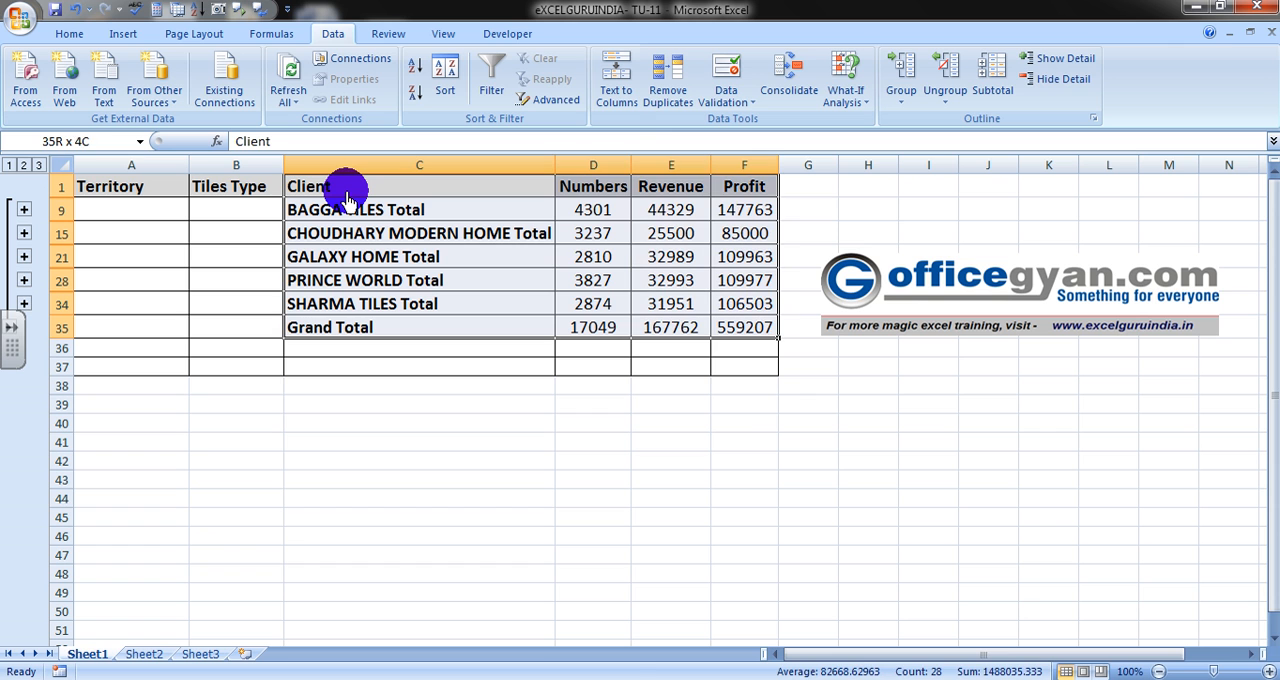
key("ctrl+c")
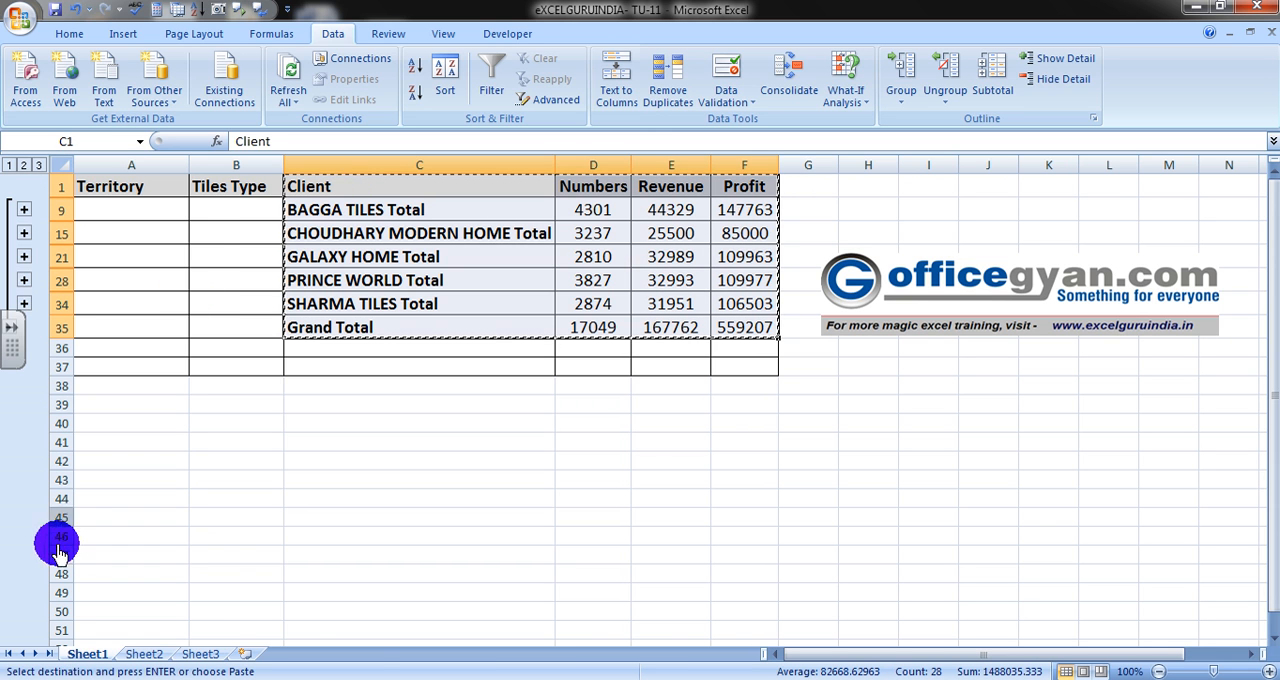
- Launch a second Microsoft Office Excel 2007 window with a blank workbook
key("super")
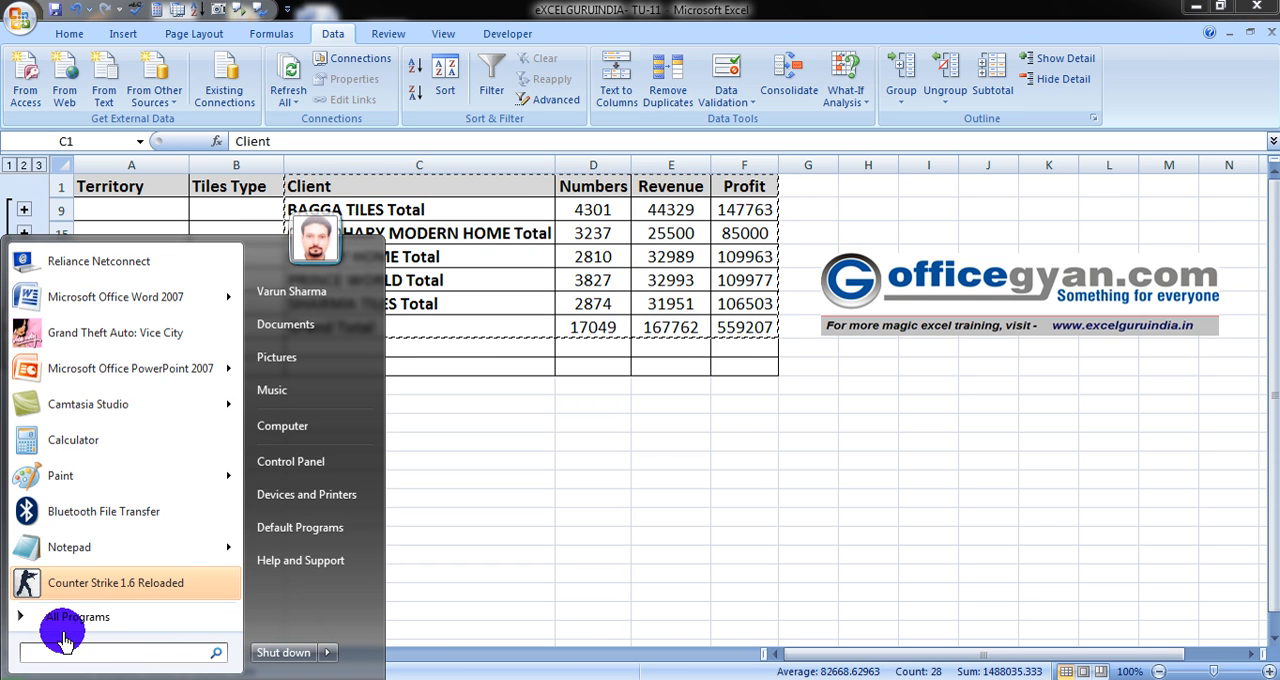
type("exc")
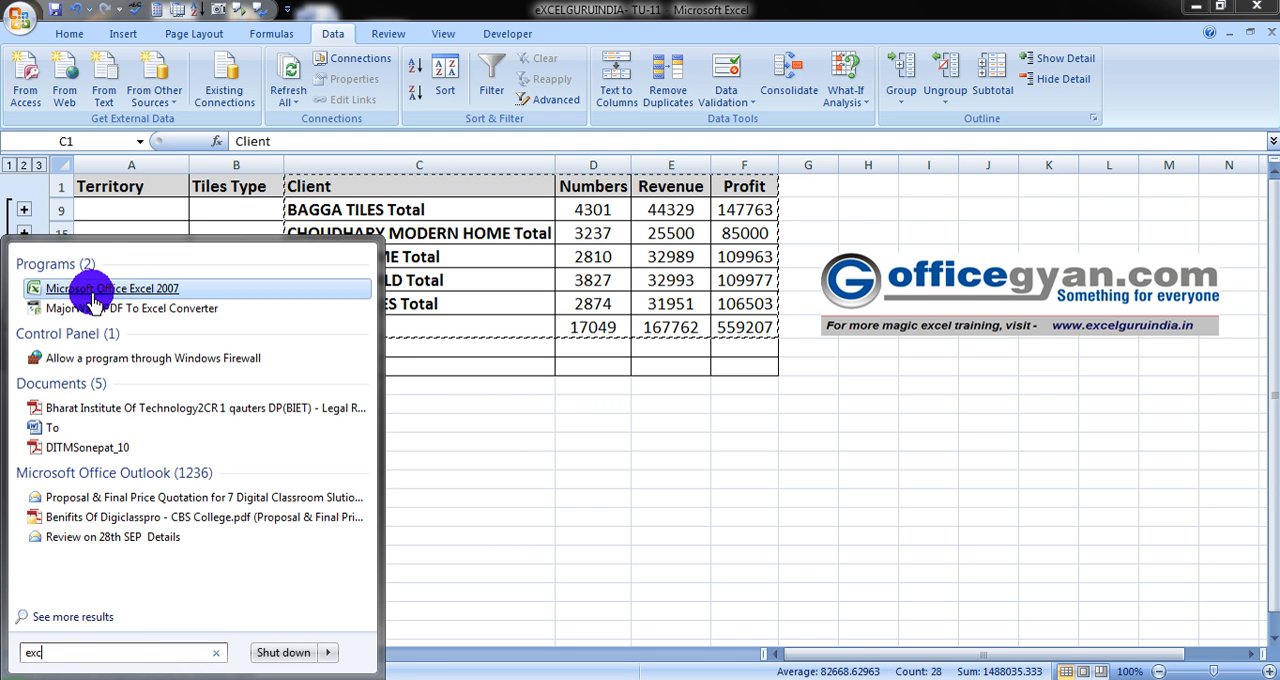
left_click(88, 210)
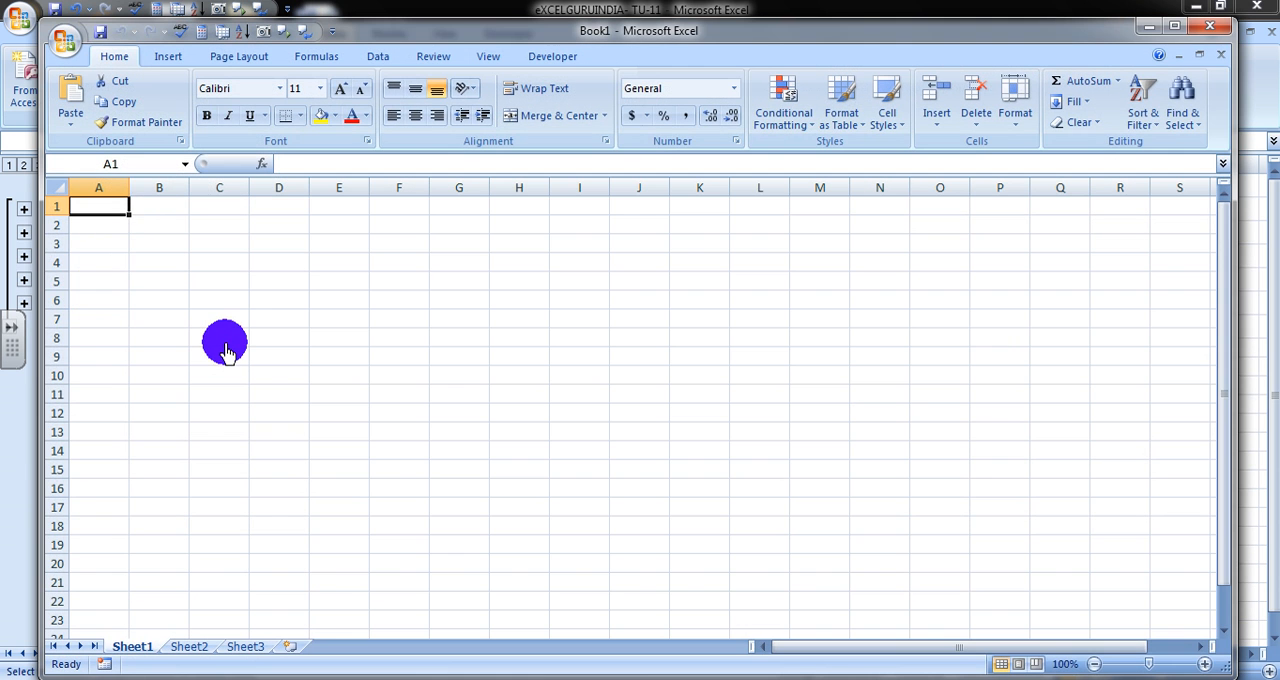
- Try a regular paste of the copied summary into cell A1 of the blank workbook, and undo it
key("ctrl+v")
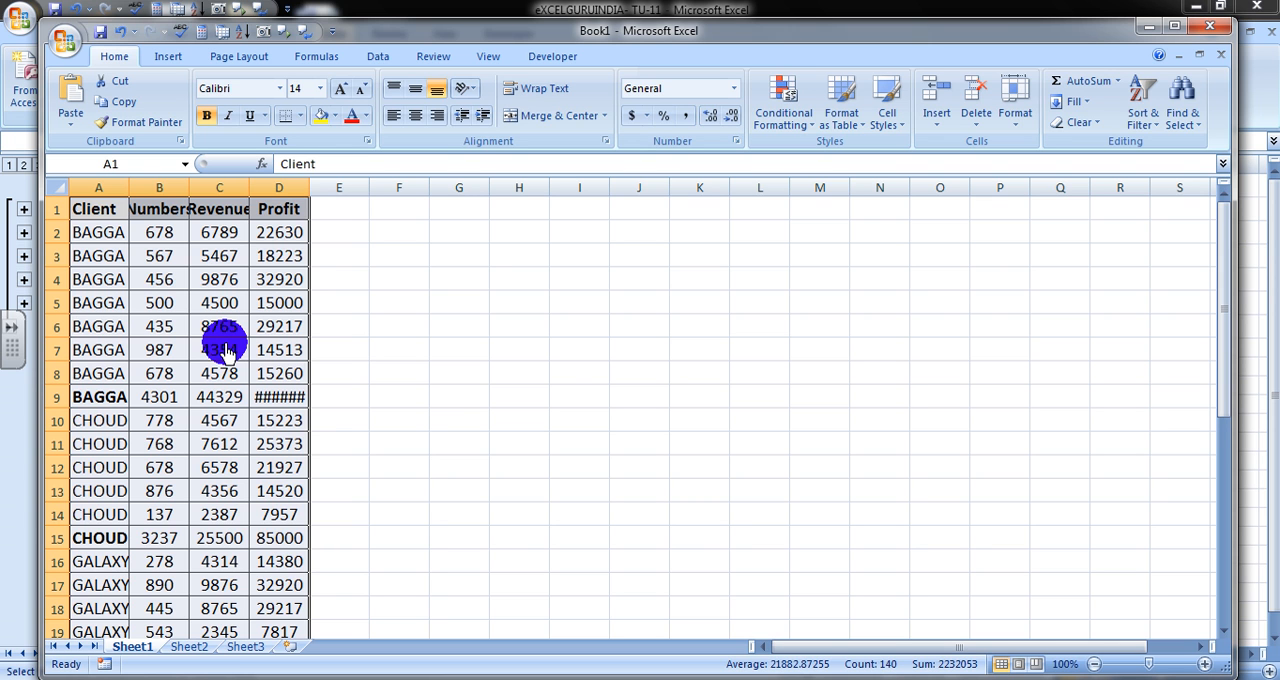
key("ctrl+z")
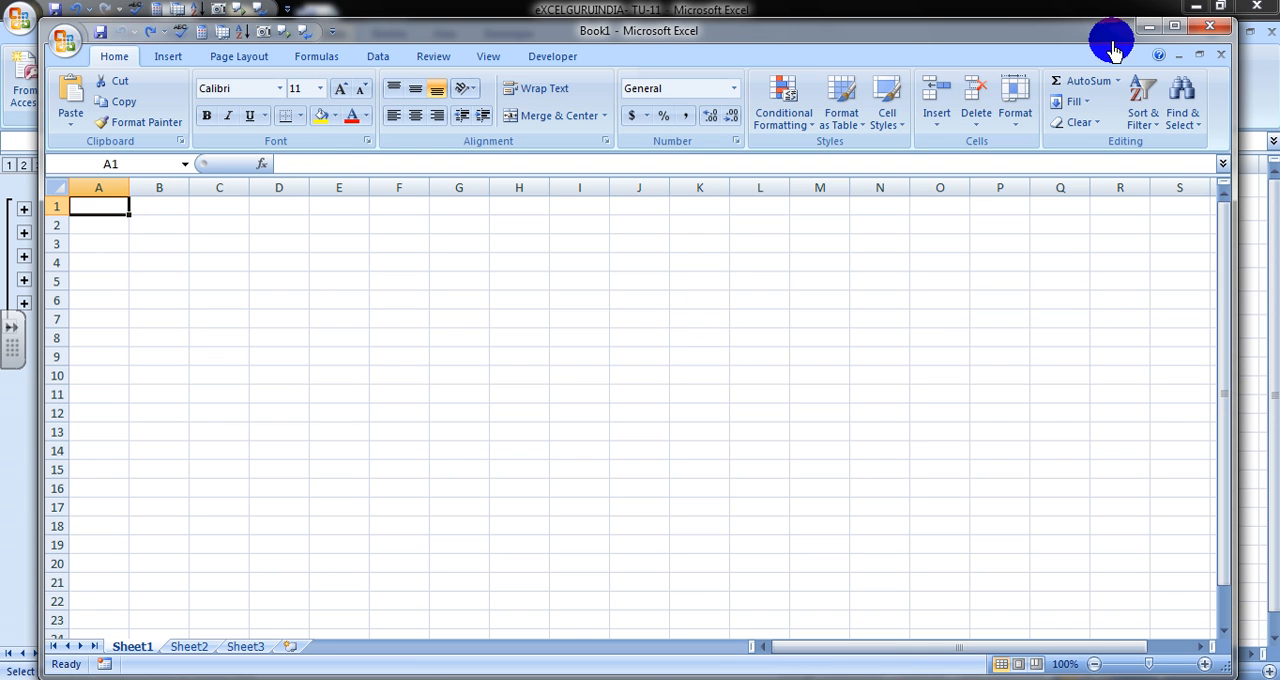
- Maximize the blank workbook's window and use Paste Special at A1 to insert the summary as a Microsoft Office Excel Worksheet Object
left_click(1180, 29)
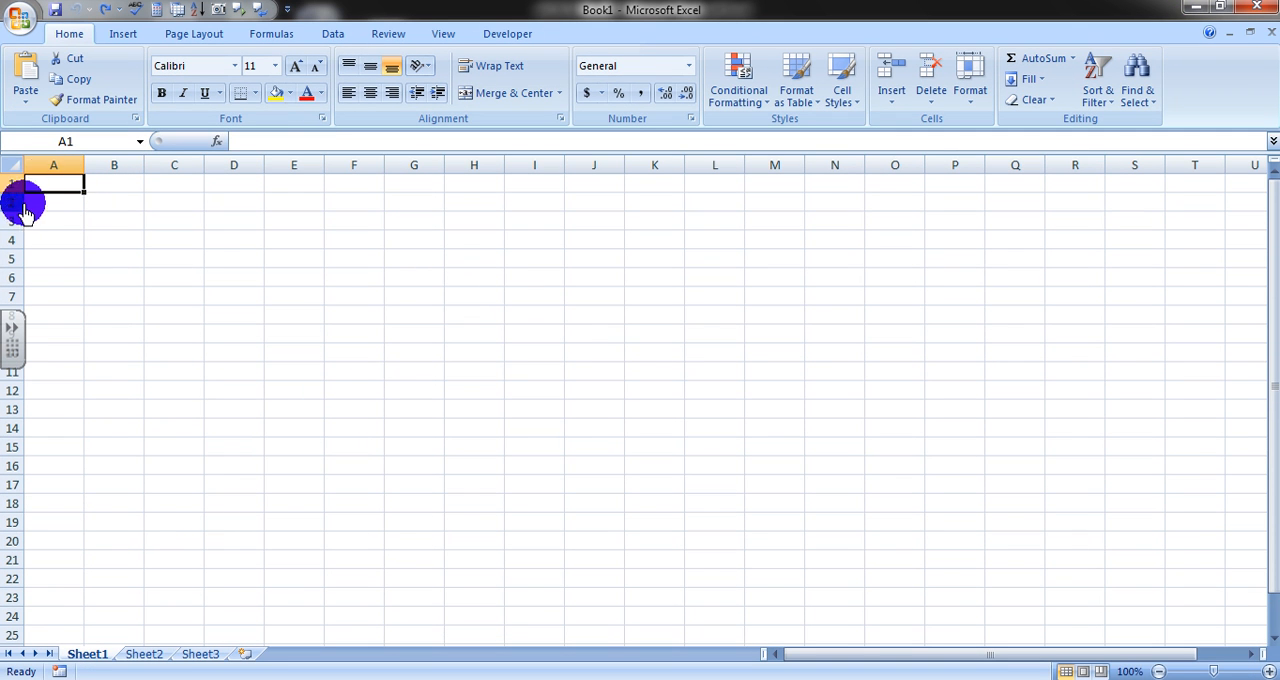
right_click(54, 195)
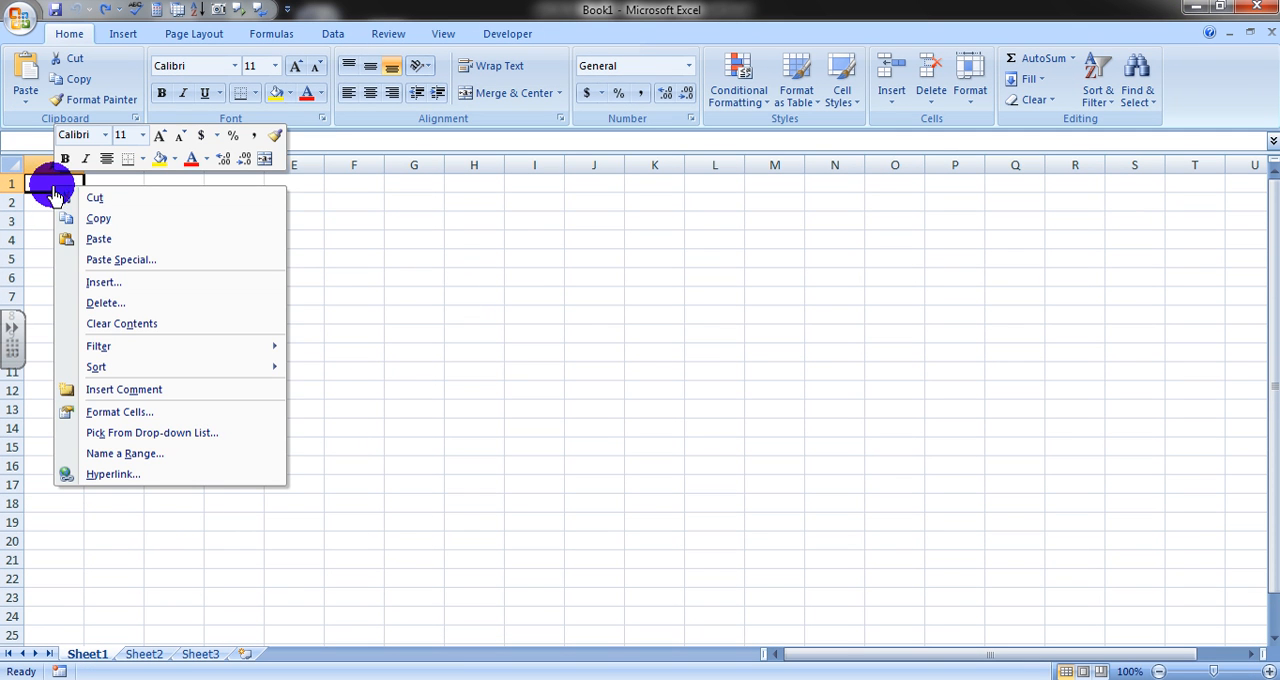
left_click(103, 259)
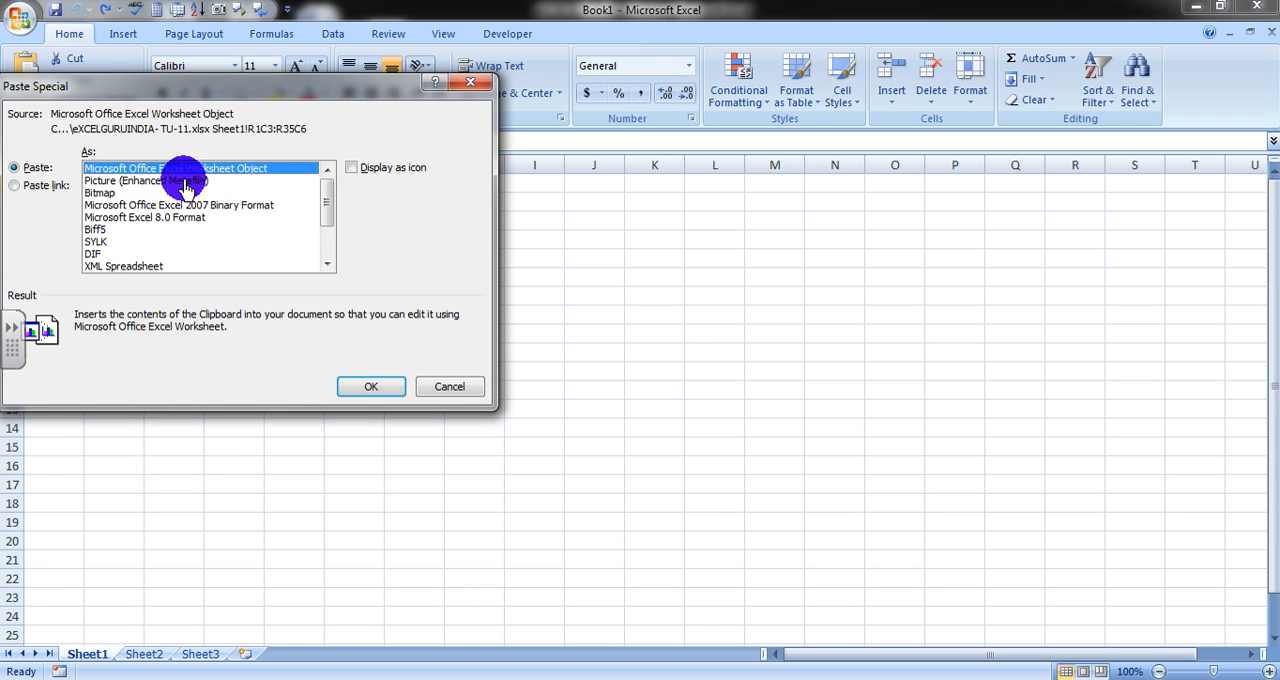
left_click(386, 392)
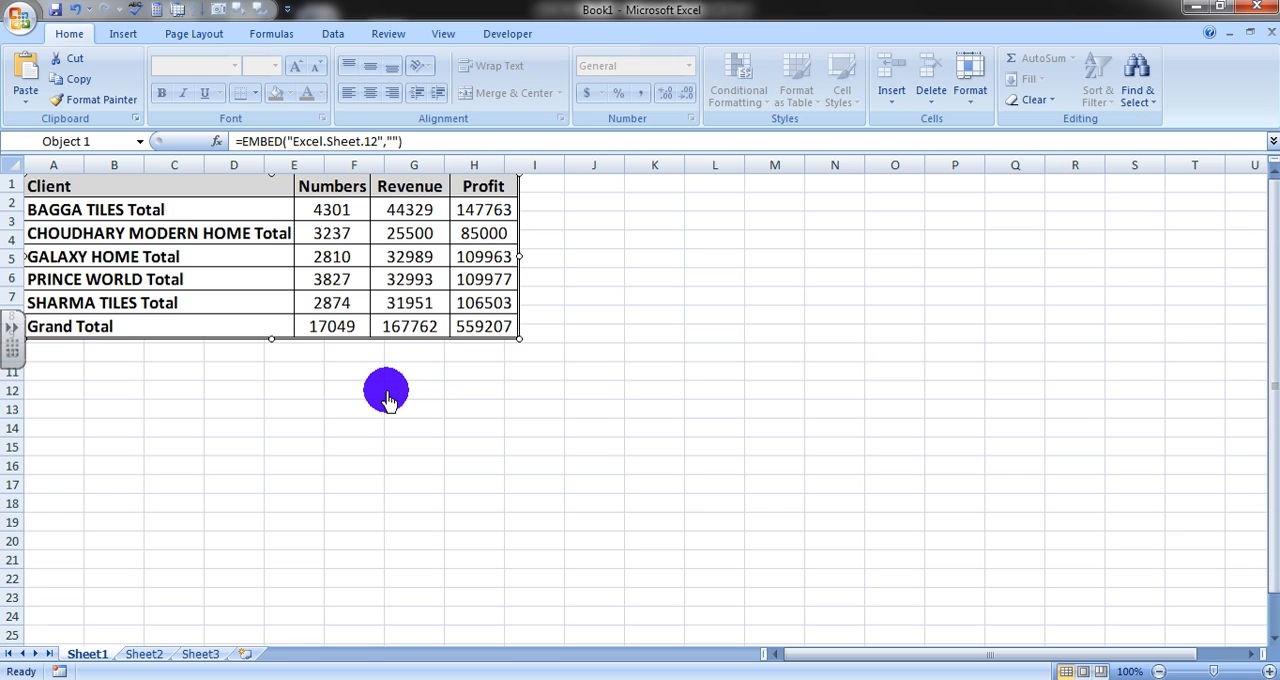
left_click(372, 447)
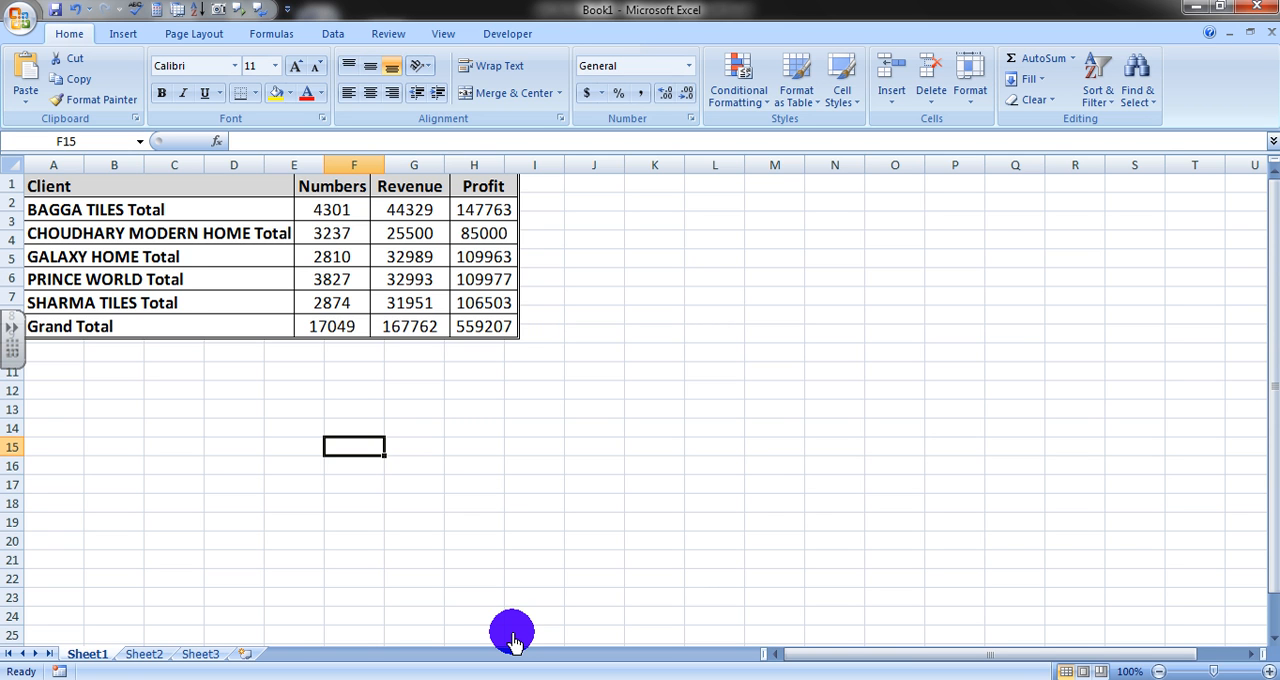
key("ctrl+F5")
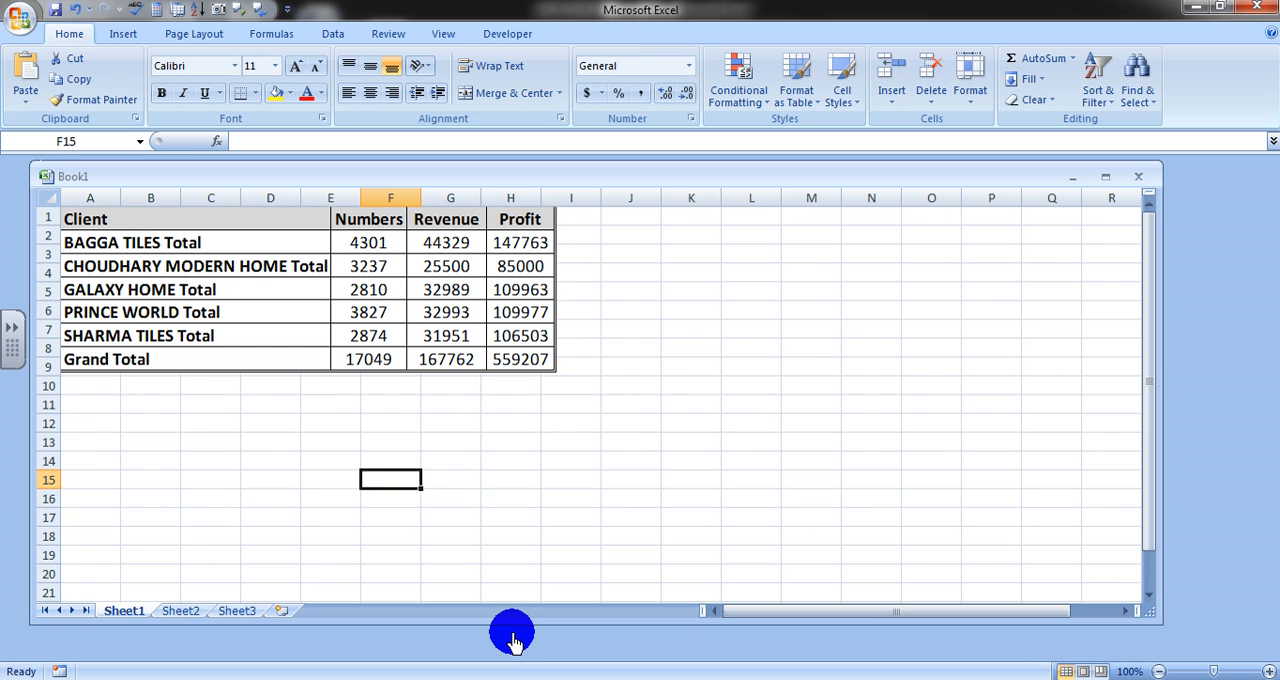
left_click(630, 679)
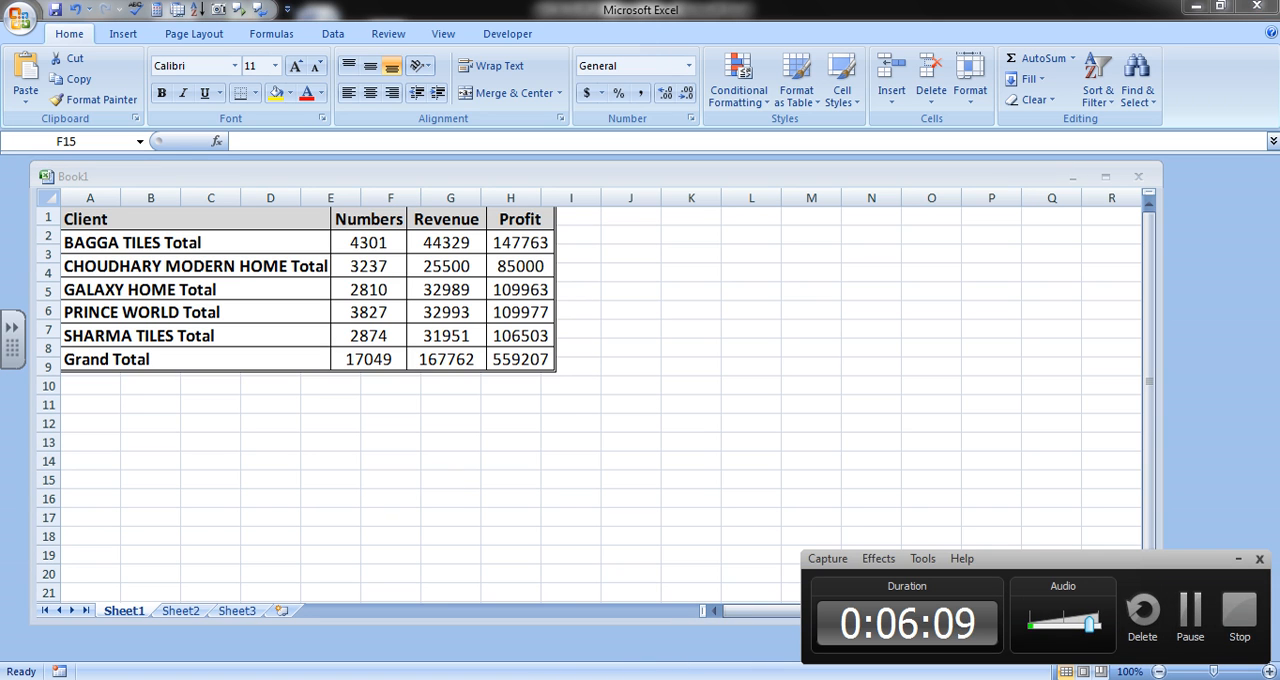